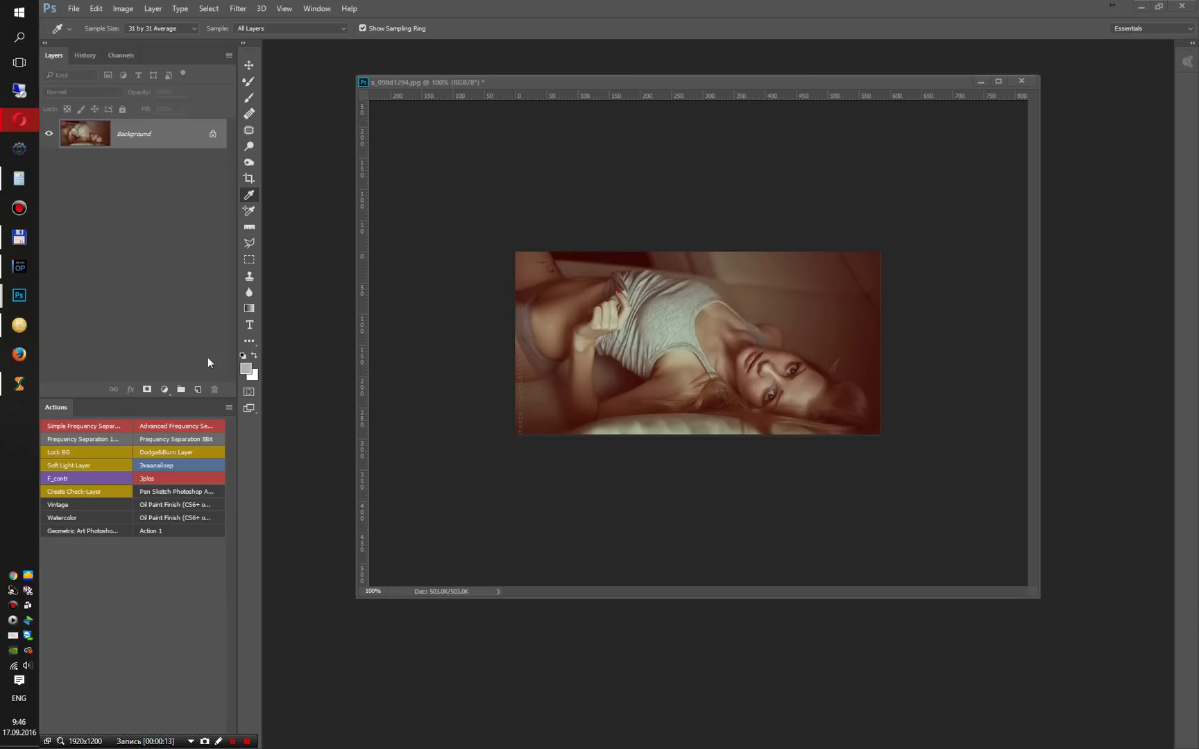
# Step: Add a Curves adjustment layer above the portrait's background and move its Properties panel aside
pyautogui.click(168, 256)
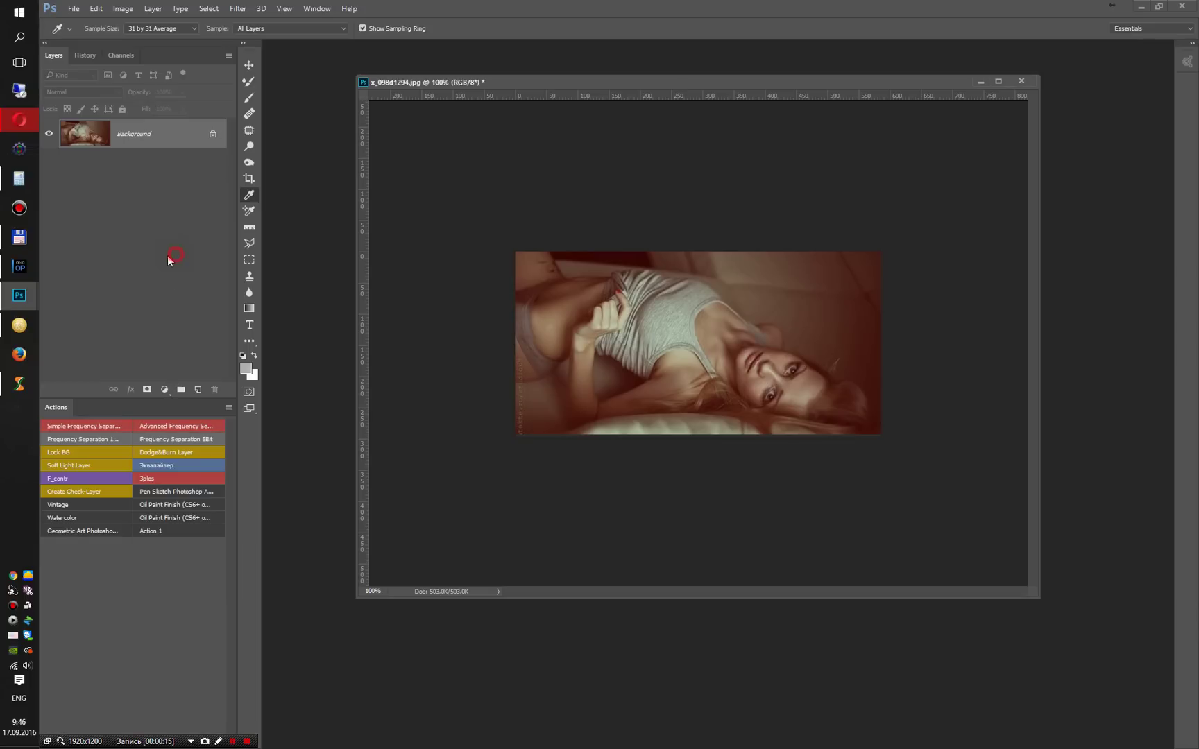
pyautogui.click(165, 390)
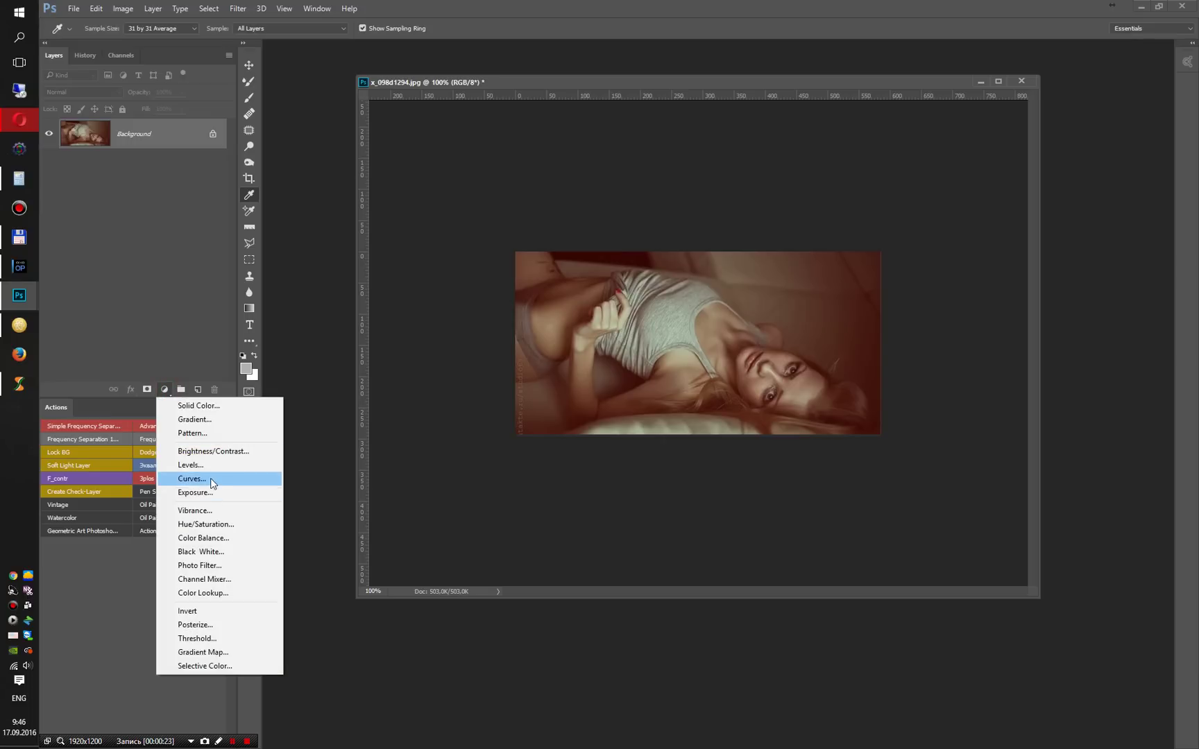
pyautogui.click(208, 478)
pyautogui.moveTo(343, 284); pyautogui.dragTo(306, 229)
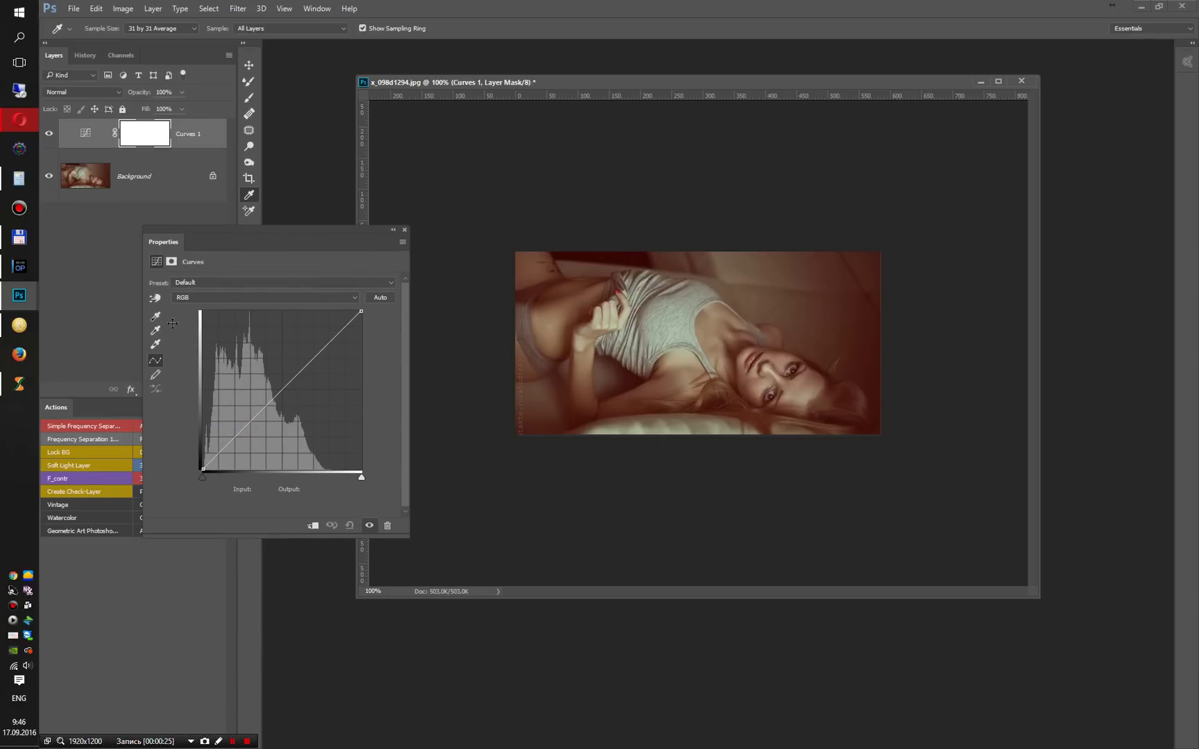
# Step: Inspect the highlight, shadow and midtone eyedropper target colours, closing each unchanged
pyautogui.click(156, 345)
pyautogui.click(157, 318)
pyautogui.doubleClick(155, 344)
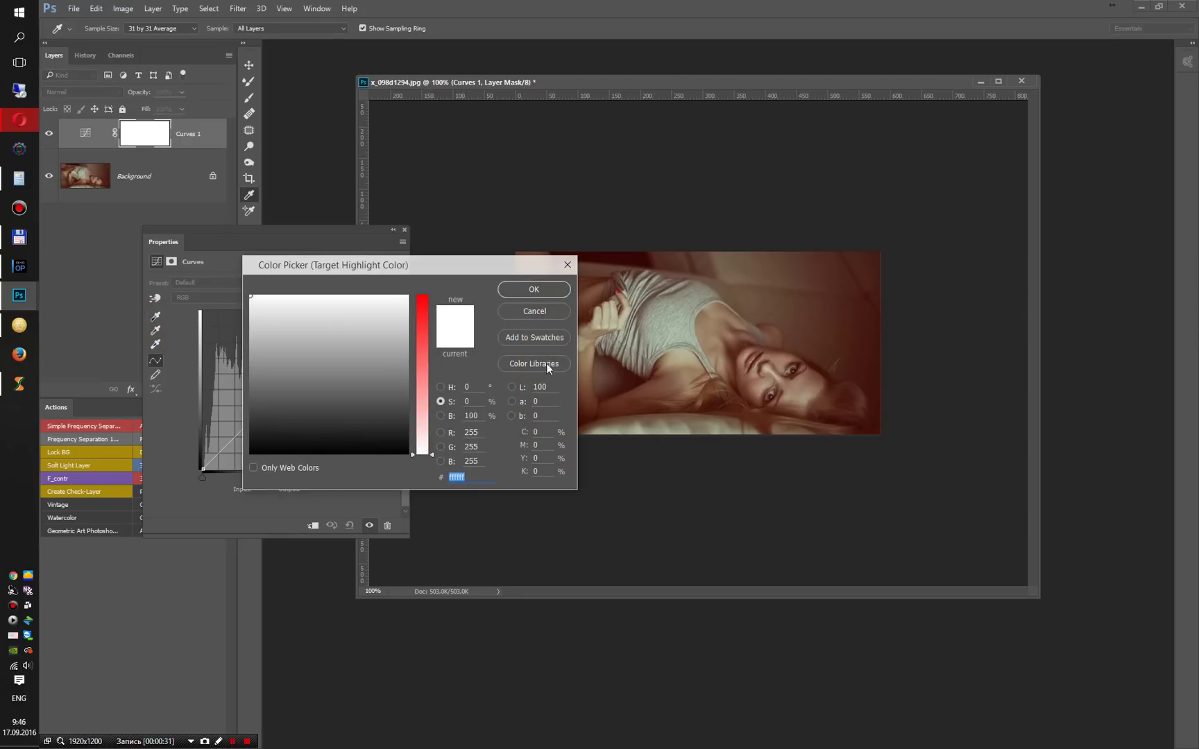
pyautogui.click(525, 313)
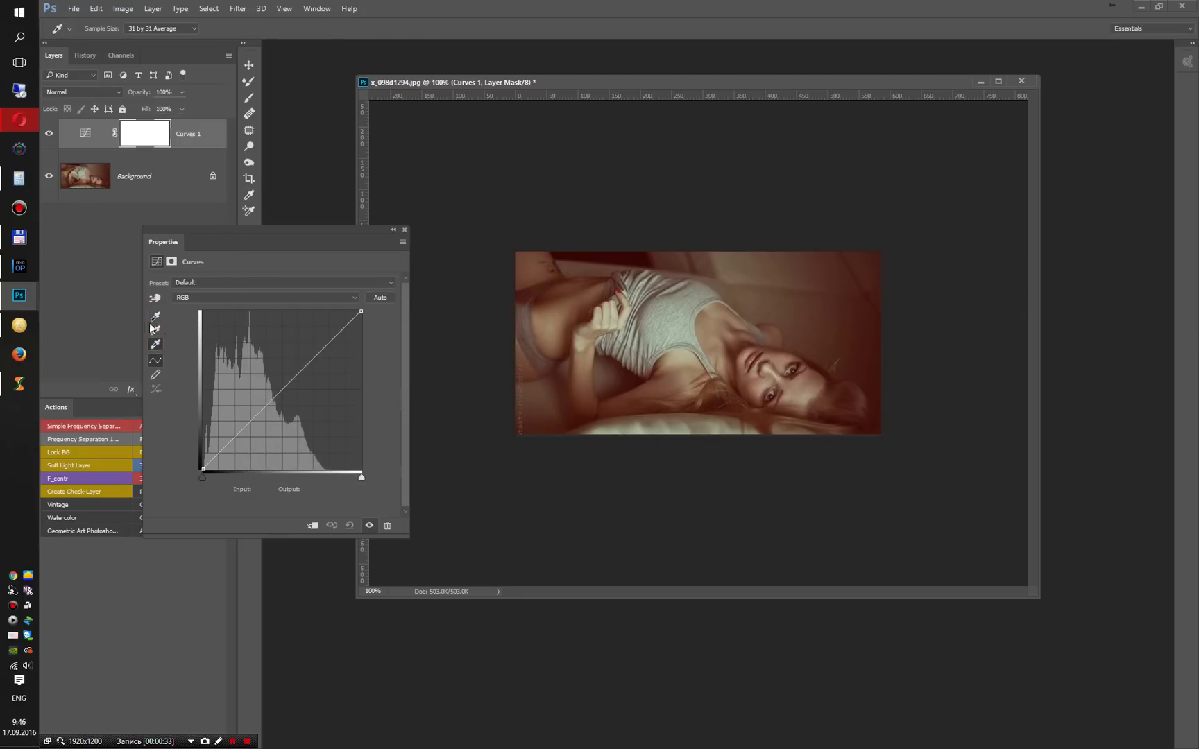
pyautogui.doubleClick(156, 316)
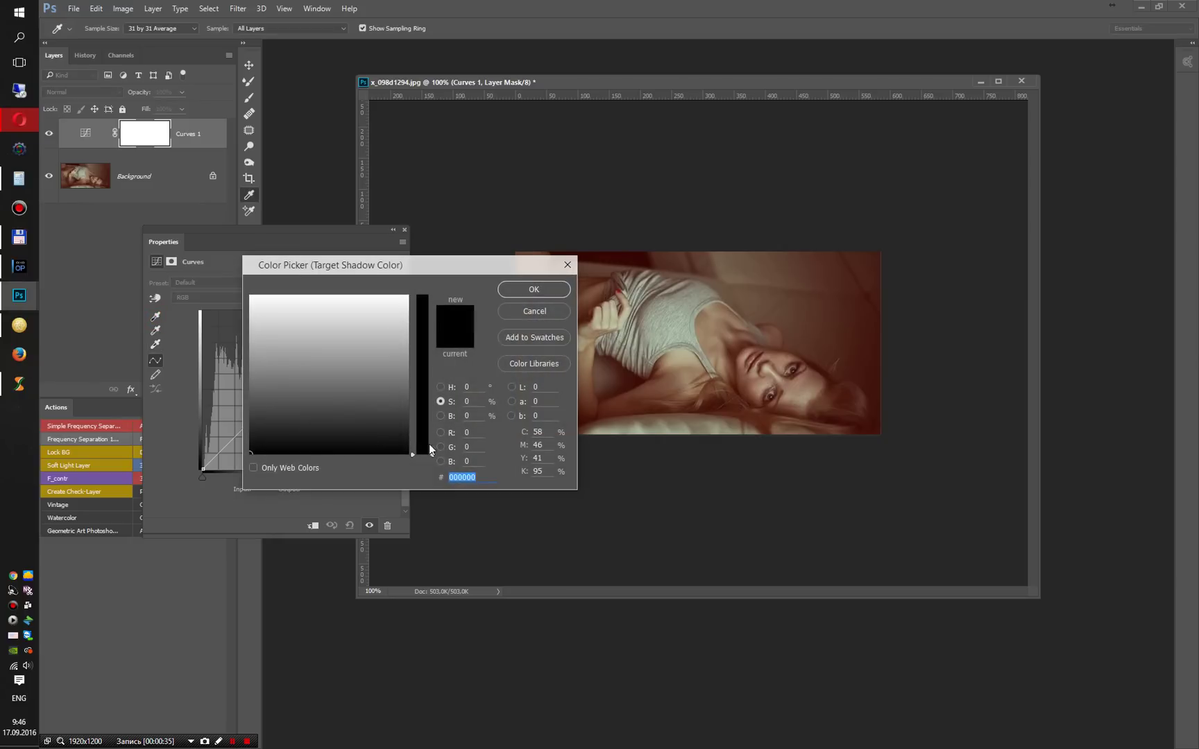
pyautogui.click(525, 312)
pyautogui.doubleClick(156, 330)
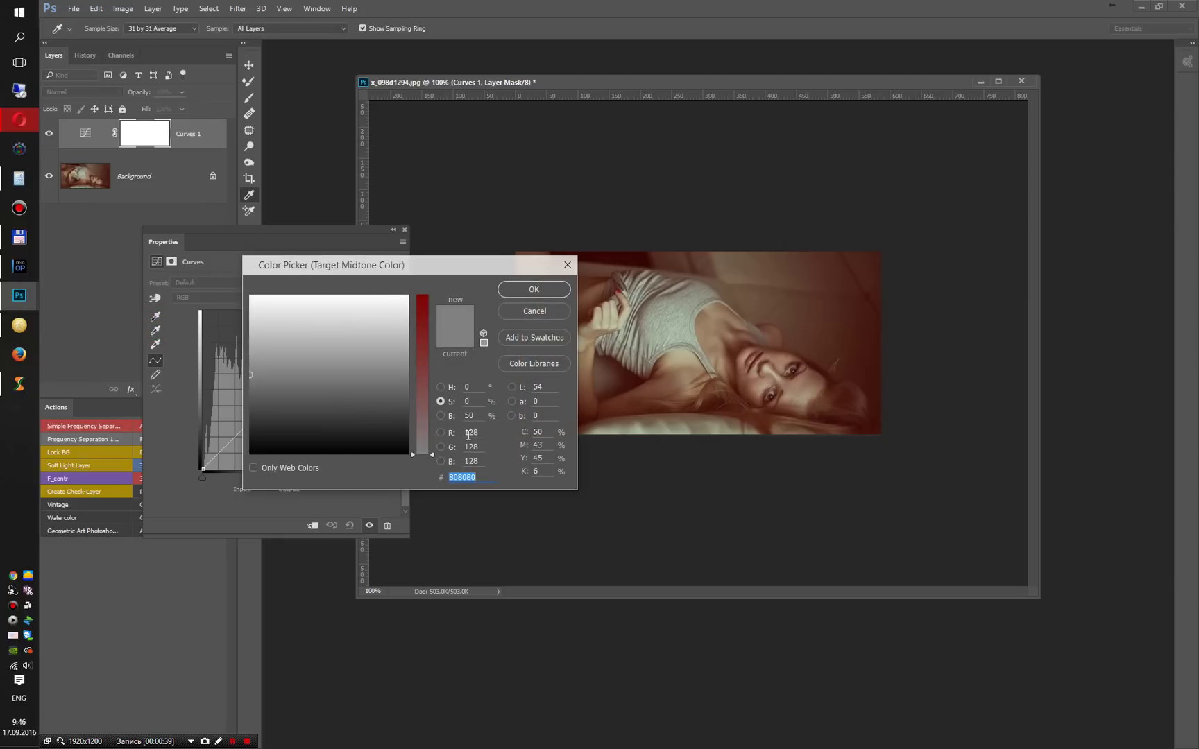
pyautogui.click(541, 312)
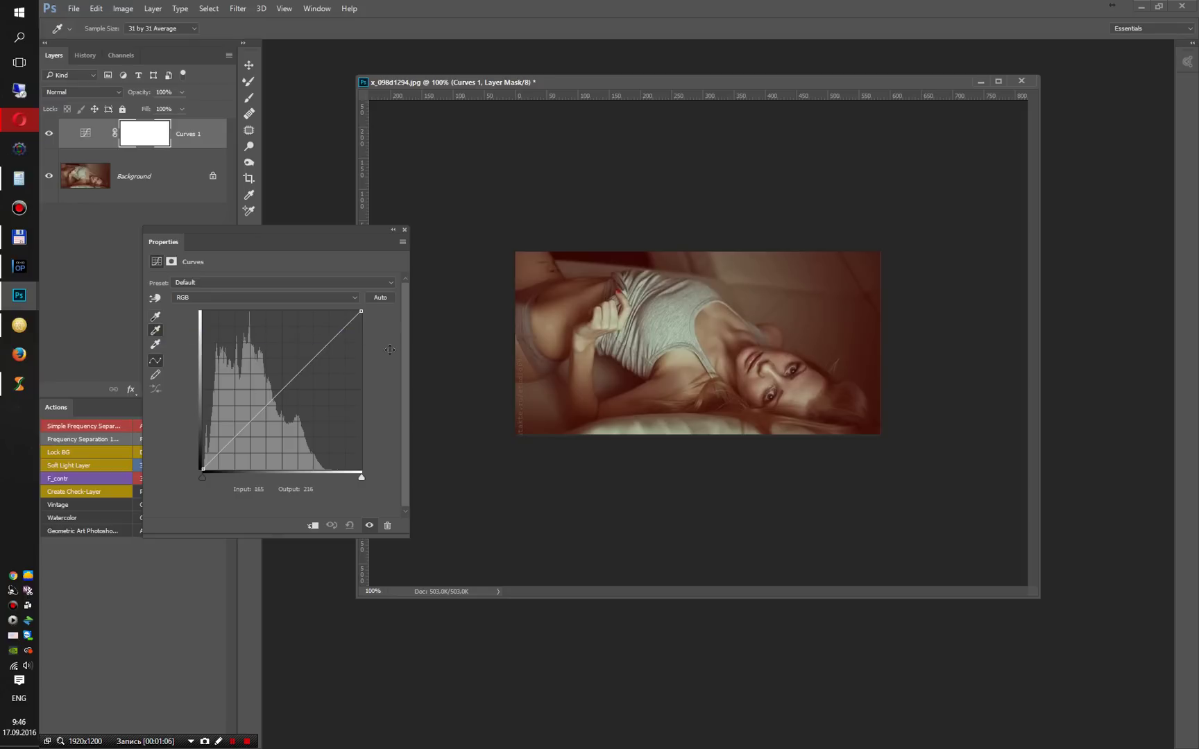
# Step: Select the black-point eyedropper in the Curves Properties panel
pyautogui.click(160, 328)
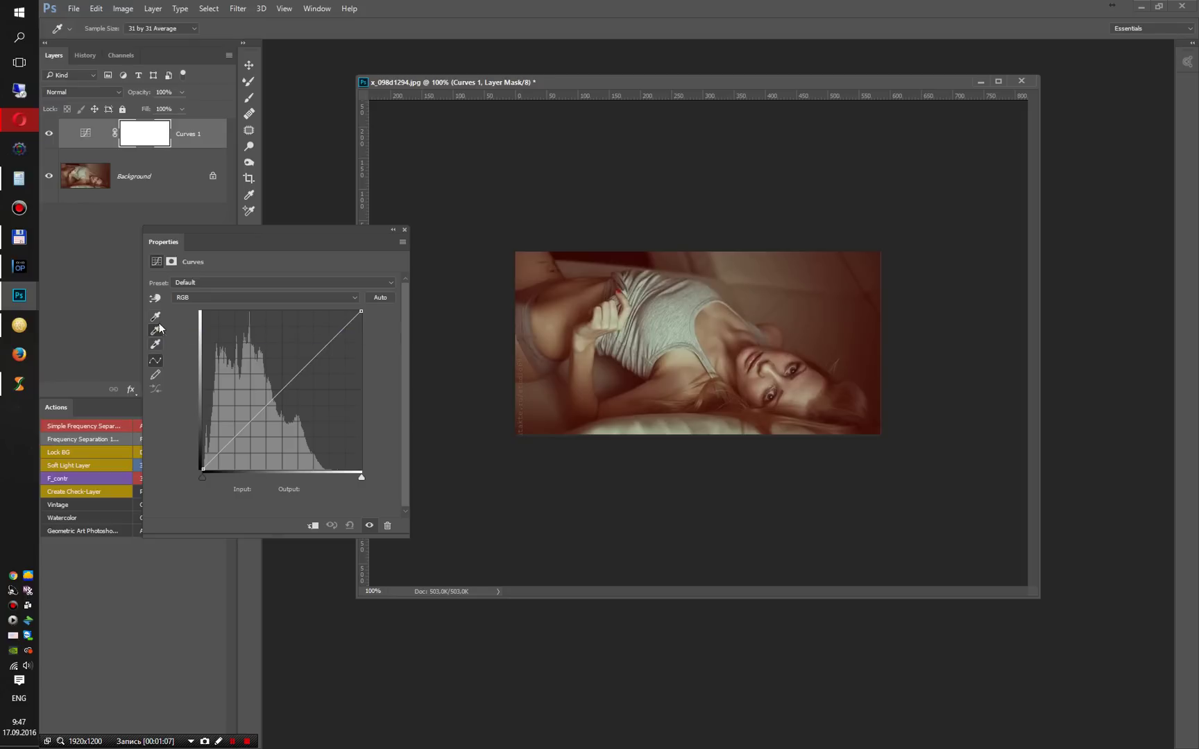
pyautogui.click(156, 359)
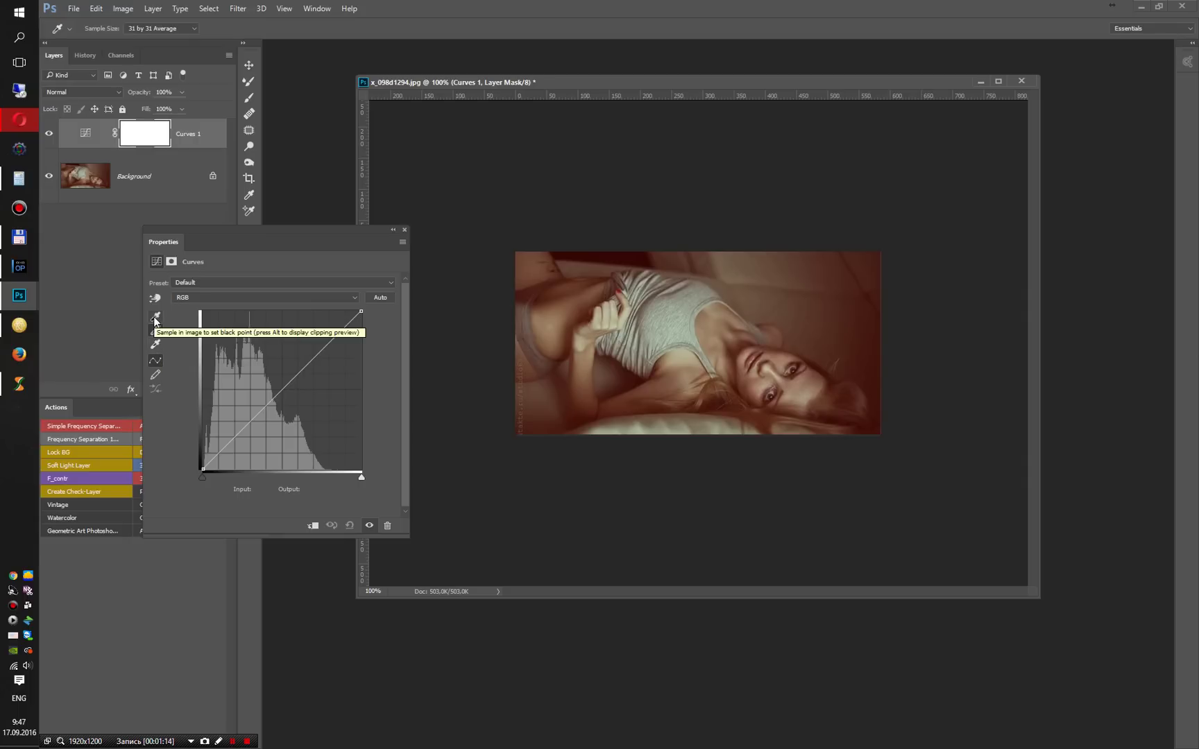
pyautogui.click(156, 318)
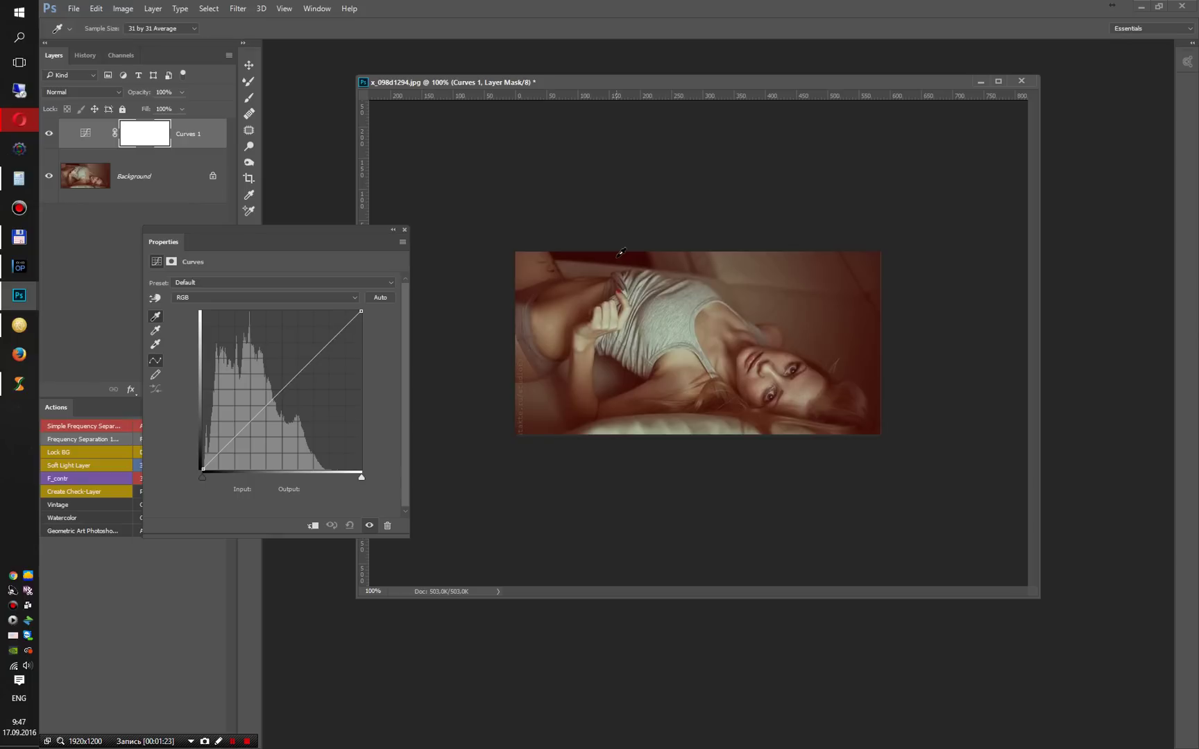
# Step: Sample the black point from the dark top edge and the gray point from a midtone
pyautogui.click(620, 254)
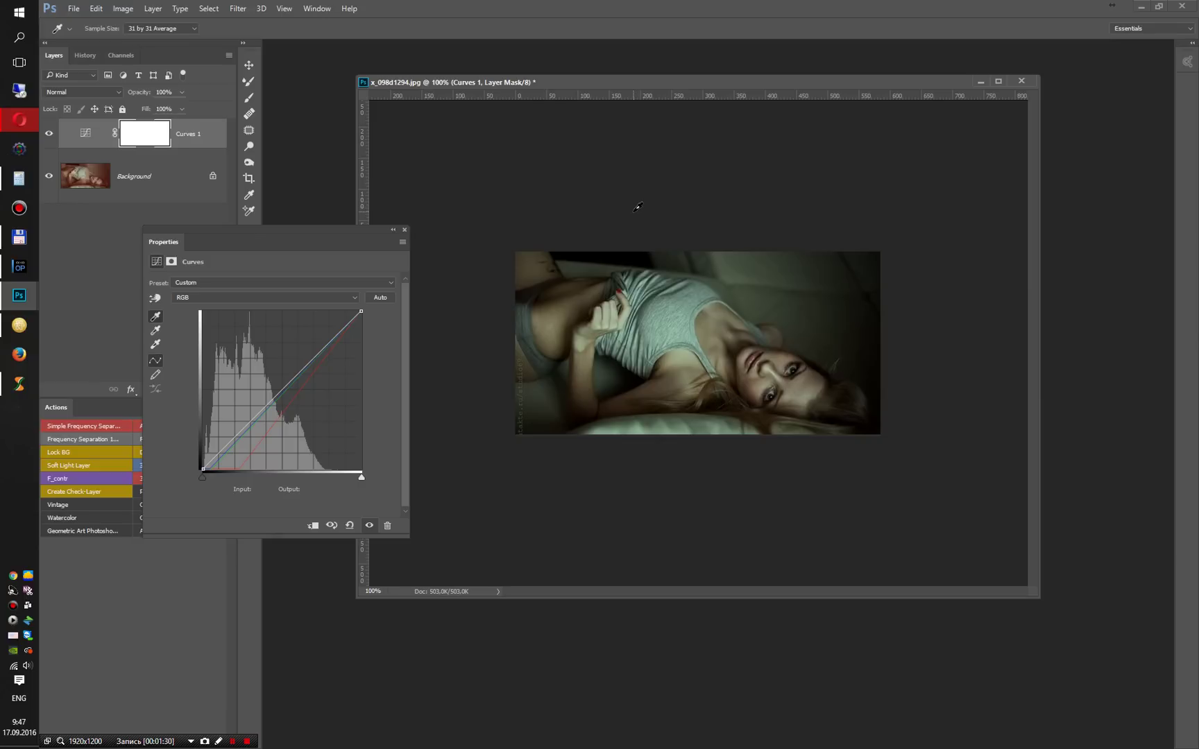
pyautogui.click(155, 332)
pyautogui.click(623, 371)
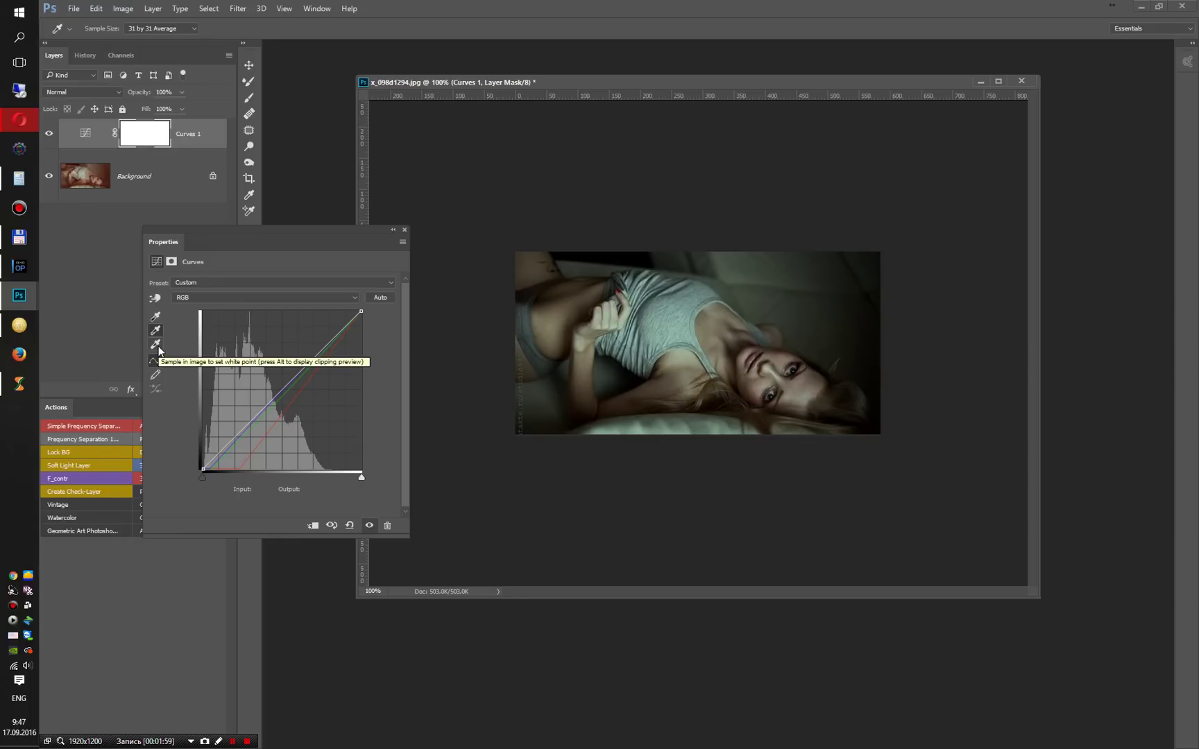
pyautogui.click(155, 345)
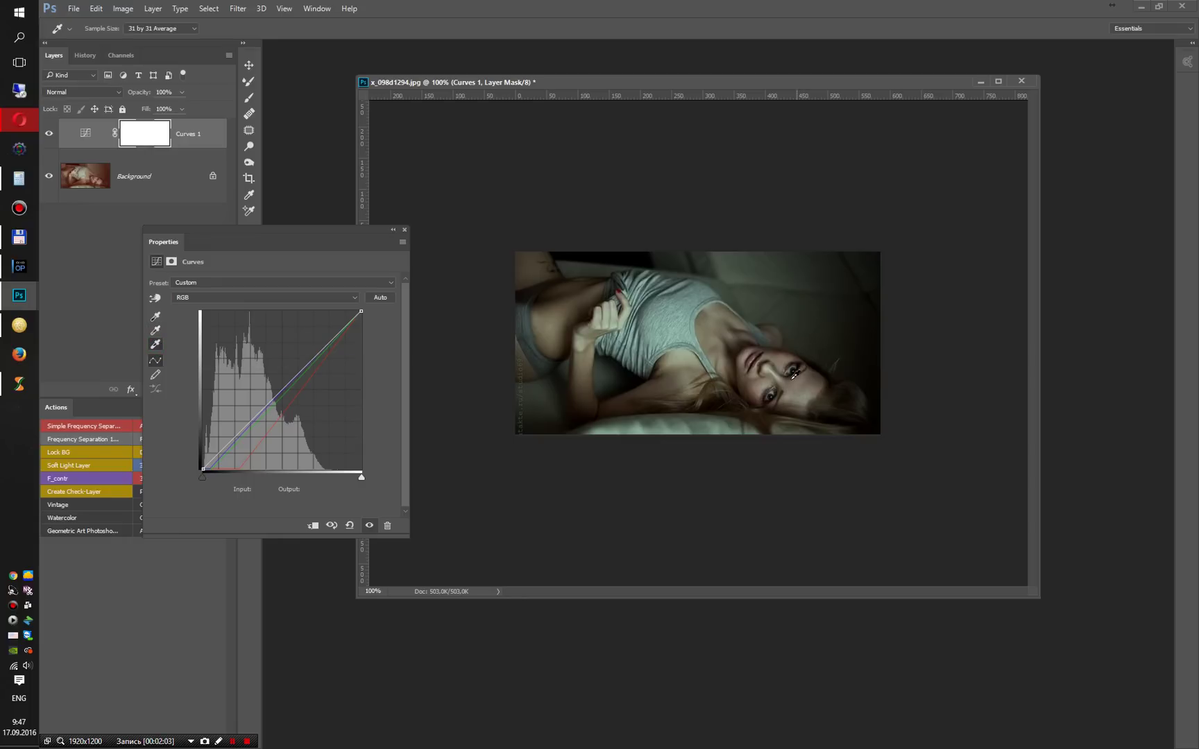
# Step: Set eyedropper sample size to 3 by 3 Average and trial face and pillow white points
pyautogui.click(190, 27)
pyautogui.click(182, 47)
pyautogui.click(771, 392)
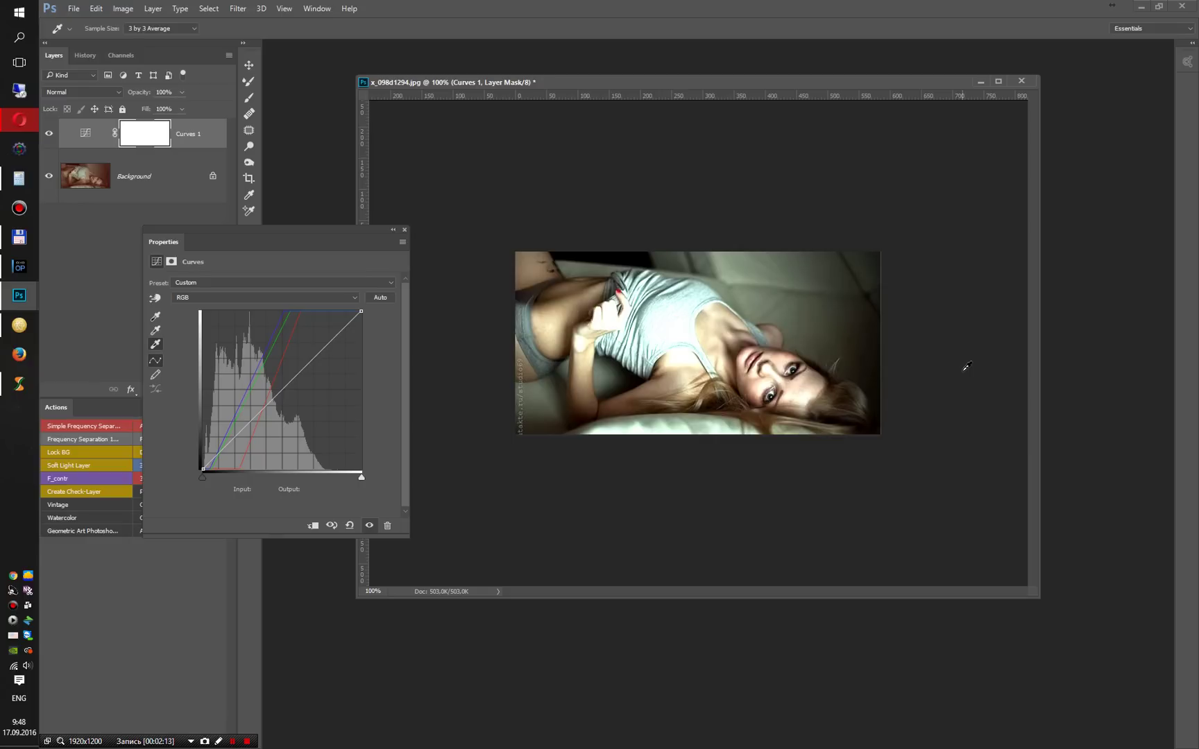
pyautogui.hotkey('ctrl', 'z')
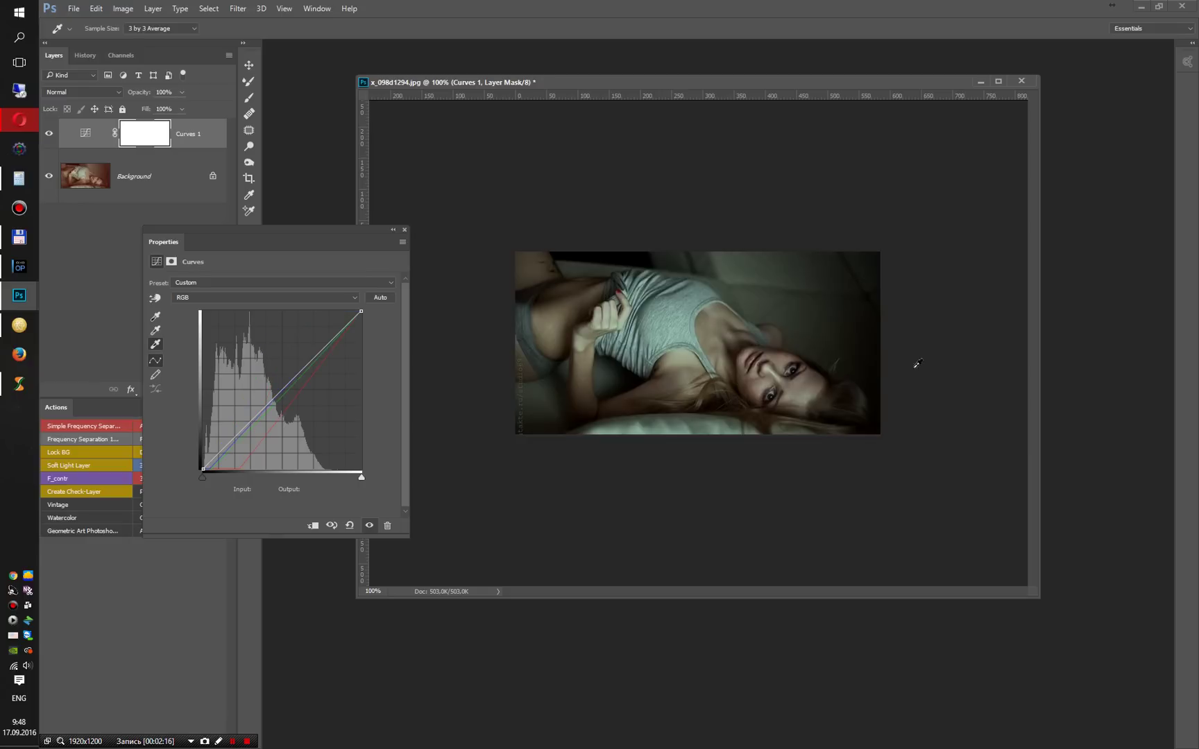
pyautogui.click(635, 430)
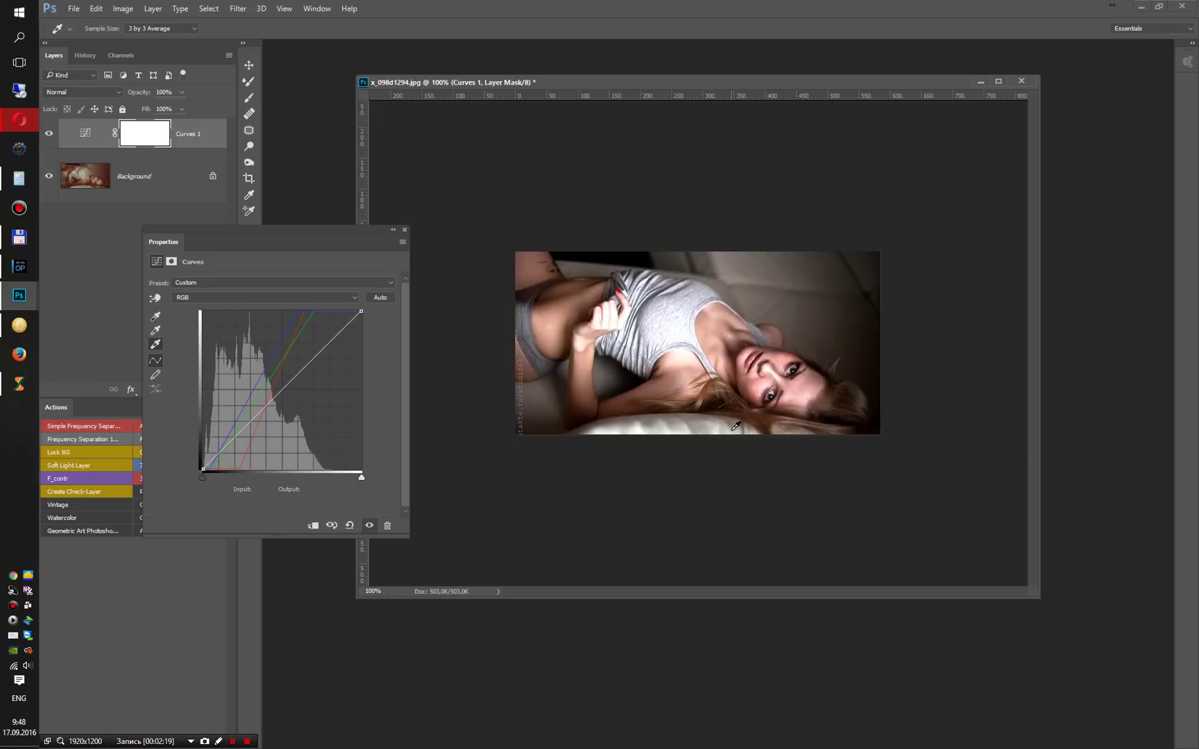
pyautogui.click(734, 430)
# Step: Trial more white points on pillow, face and sofa, reverting to the darker, cooler tone
pyautogui.click(610, 430)
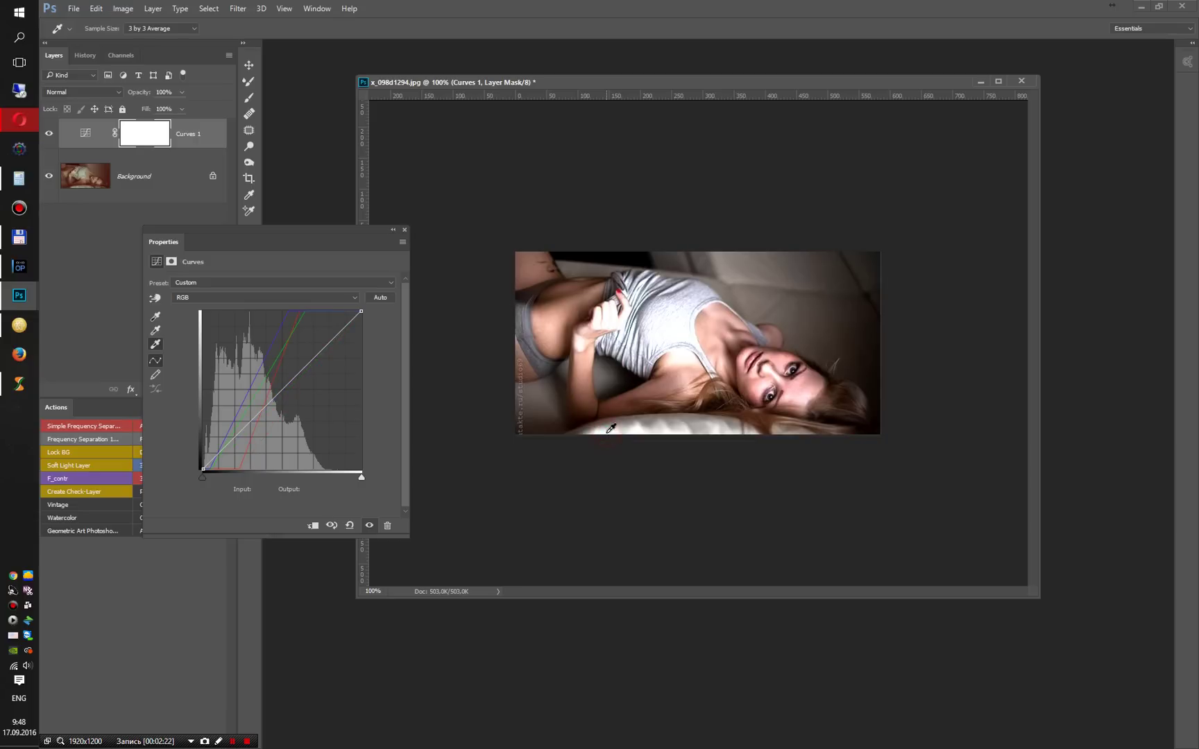
pyautogui.hotkey('ctrl', 'z')
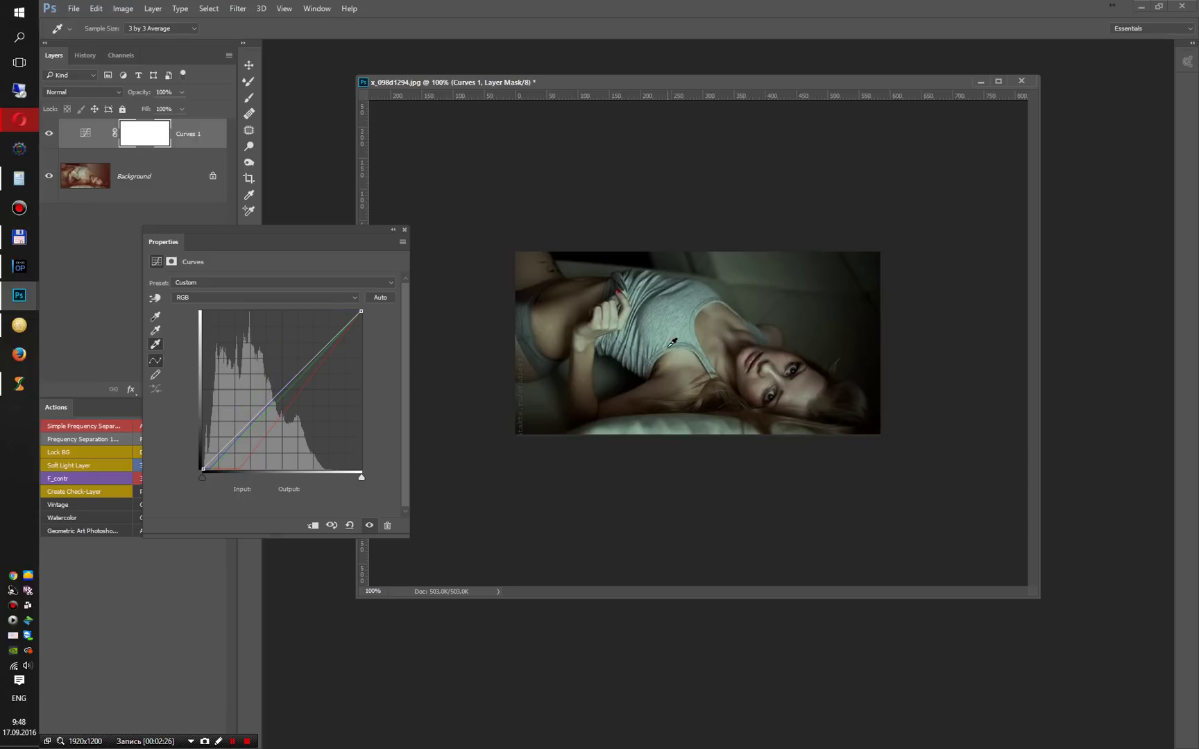
pyautogui.click(772, 393)
pyautogui.click(775, 389)
pyautogui.click(726, 278)
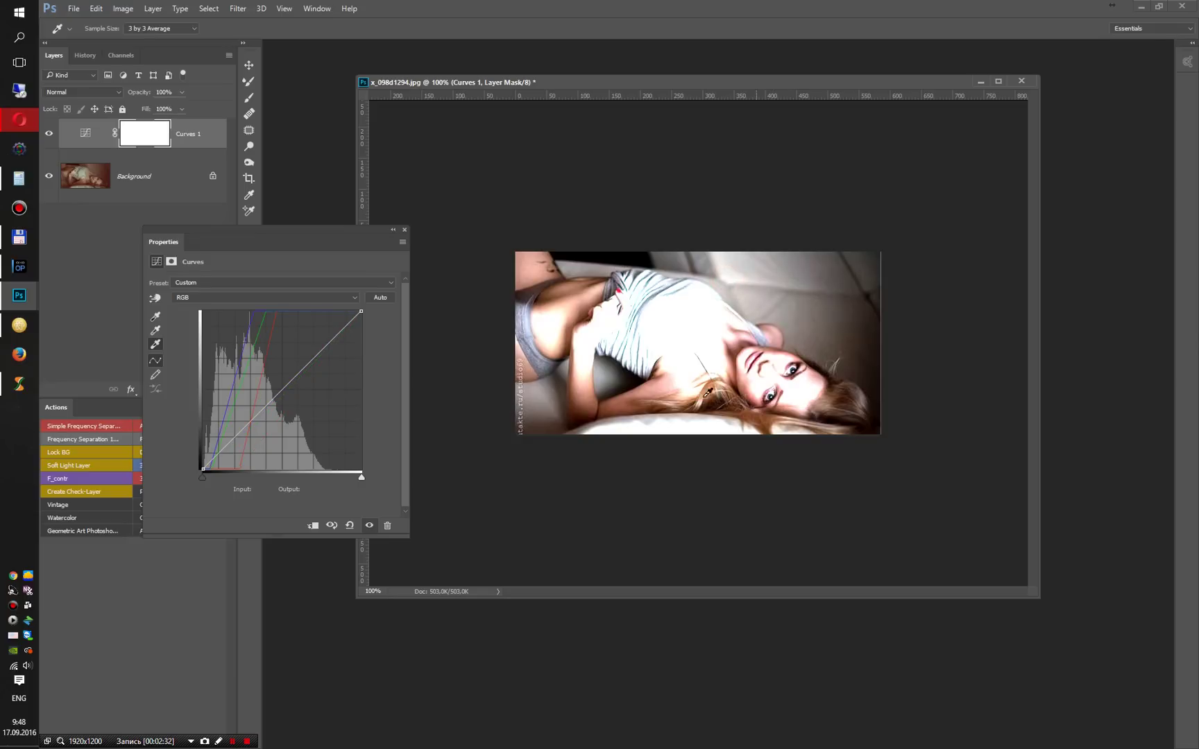
pyautogui.click(707, 393)
pyautogui.click(639, 426)
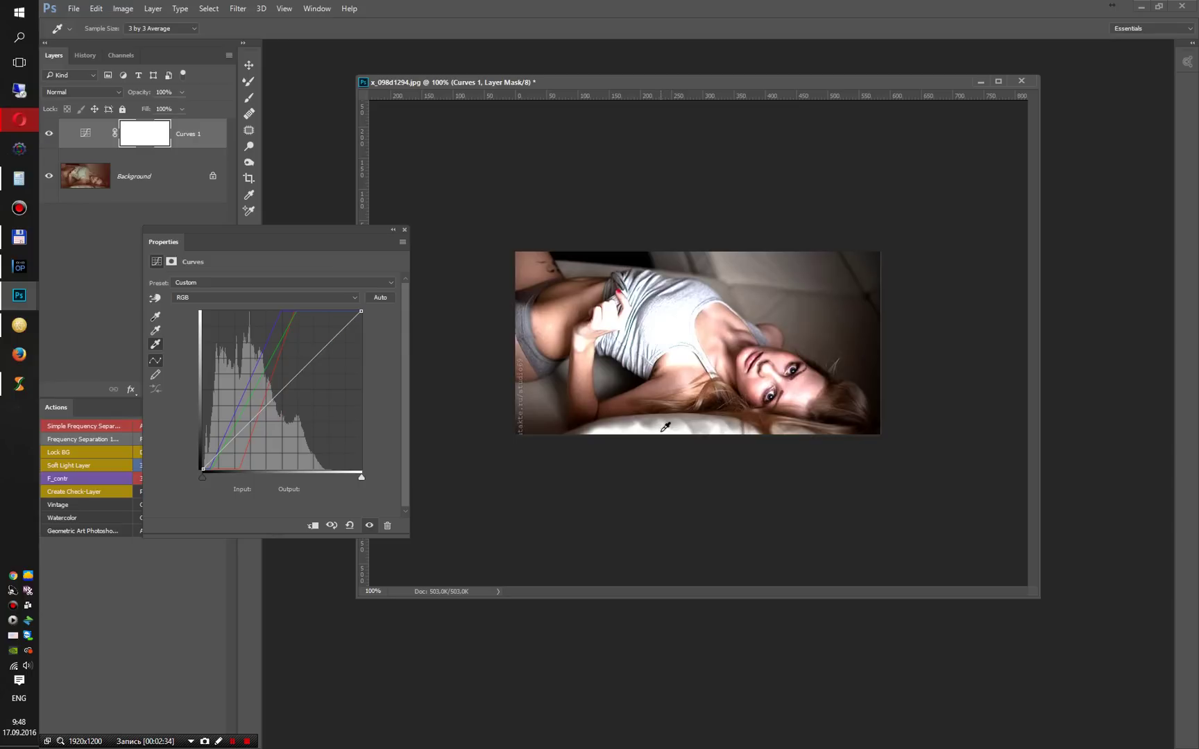
pyautogui.click(659, 429)
pyautogui.click(597, 431)
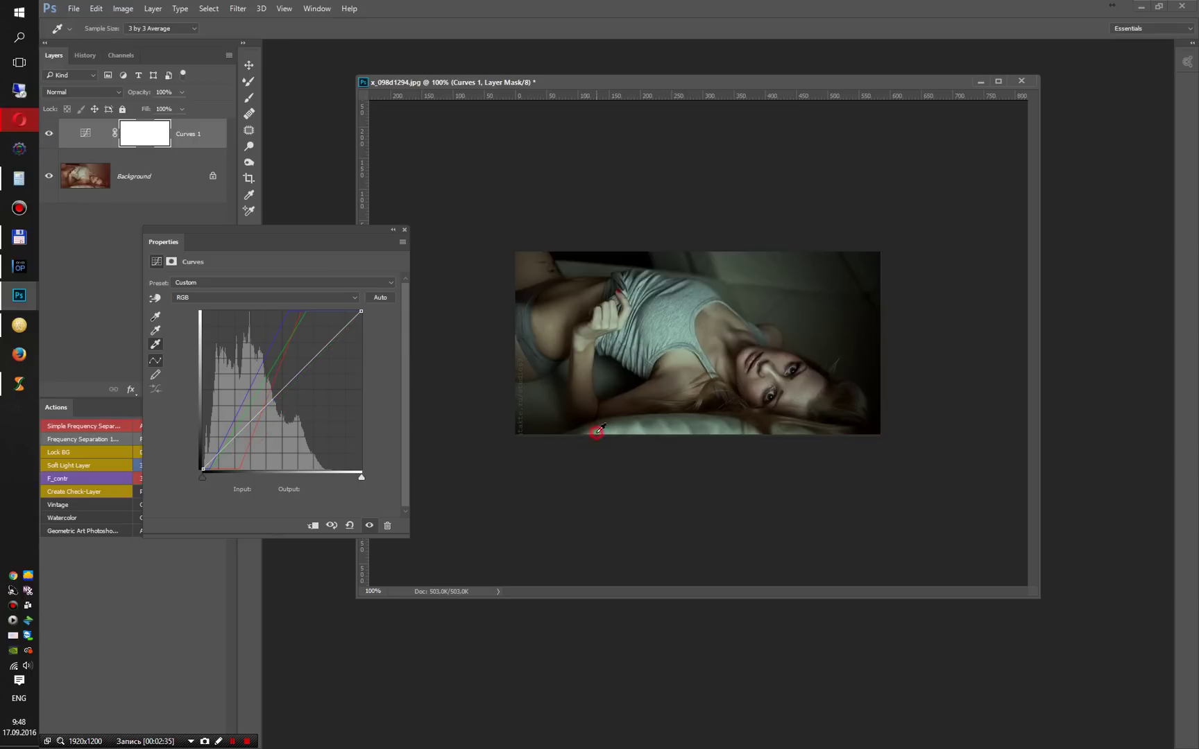
pyautogui.click(669, 428)
pyautogui.click(361, 311)
# Step: Drag the composite white-point slider to Input 208, Output 255 to brighten highlights
pyautogui.moveTo(361, 478); pyautogui.dragTo(334, 480)
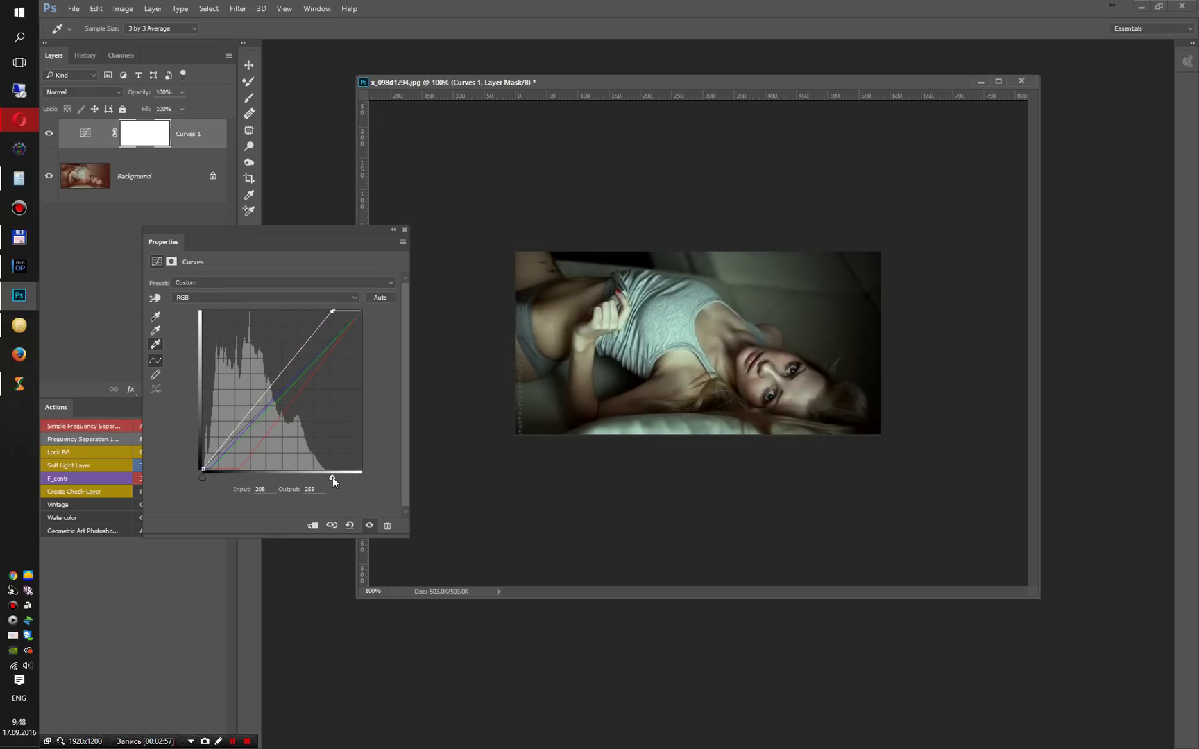
pyautogui.moveTo(332, 477); pyautogui.dragTo(334, 477)
pyautogui.moveTo(332, 478)
pyautogui.mouseDown()
pyautogui.moveTo(359, 477)
pyautogui.moveTo(332, 476)
pyautogui.mouseUp()
# Step: Move the Green curve midpoint to Input 145, Output 125, then return to the RGB curve
pyautogui.click(353, 301)
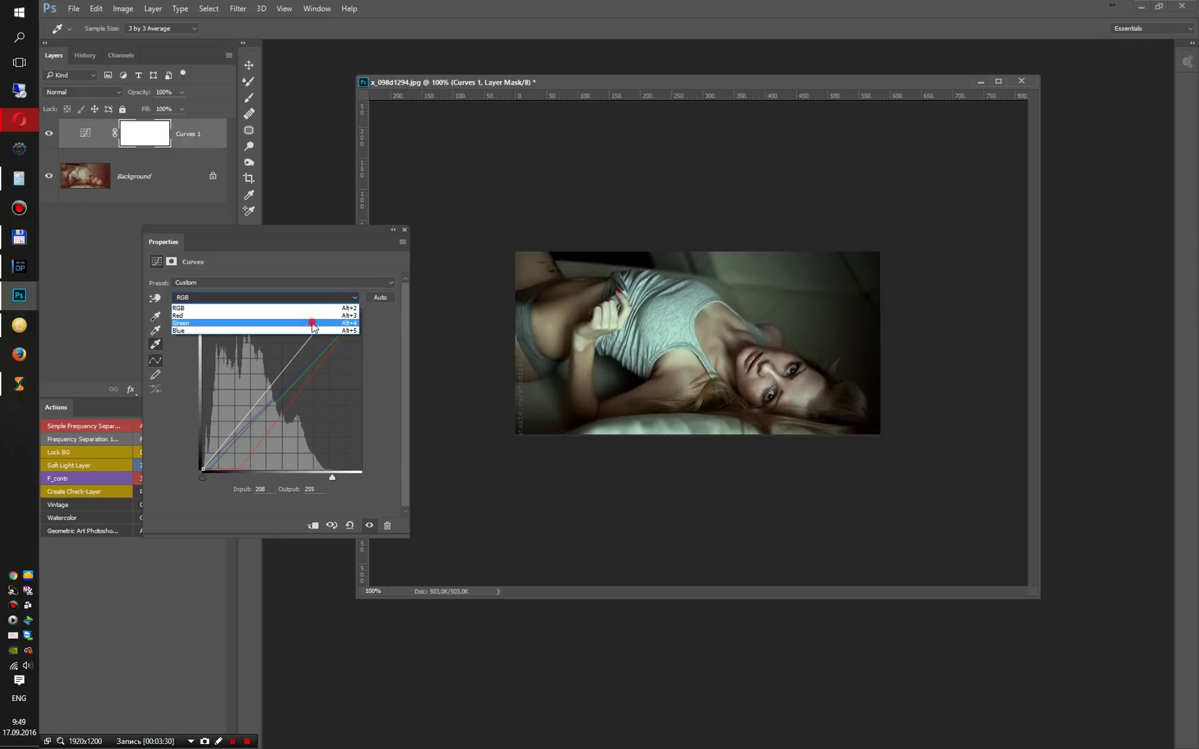
pyautogui.click(313, 320)
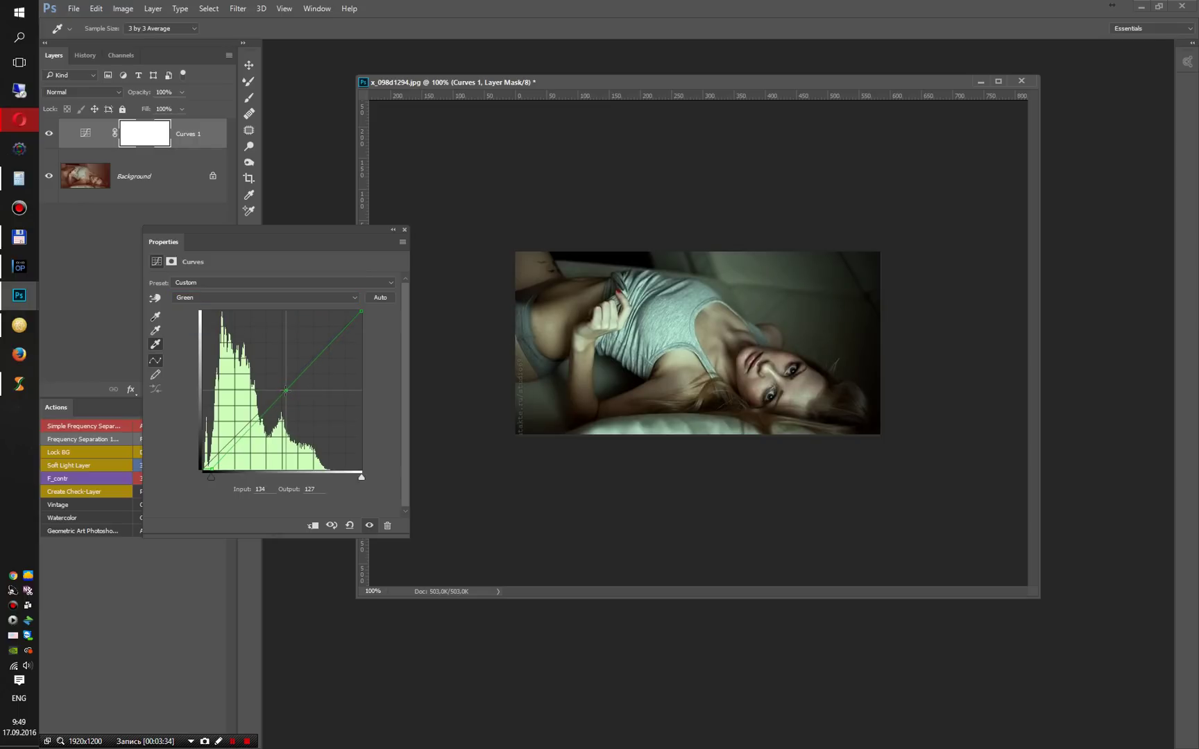
pyautogui.moveTo(288, 390); pyautogui.dragTo(293, 392)
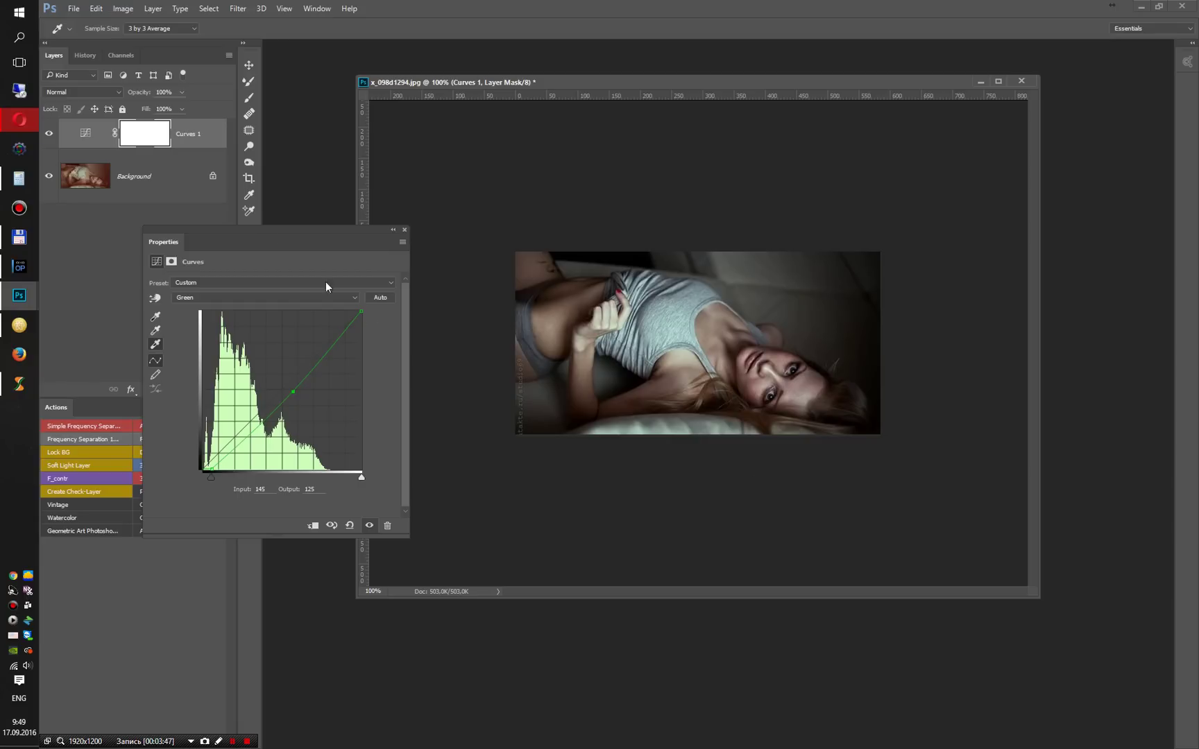
pyautogui.moveTo(272, 231); pyautogui.dragTo(321, 168)
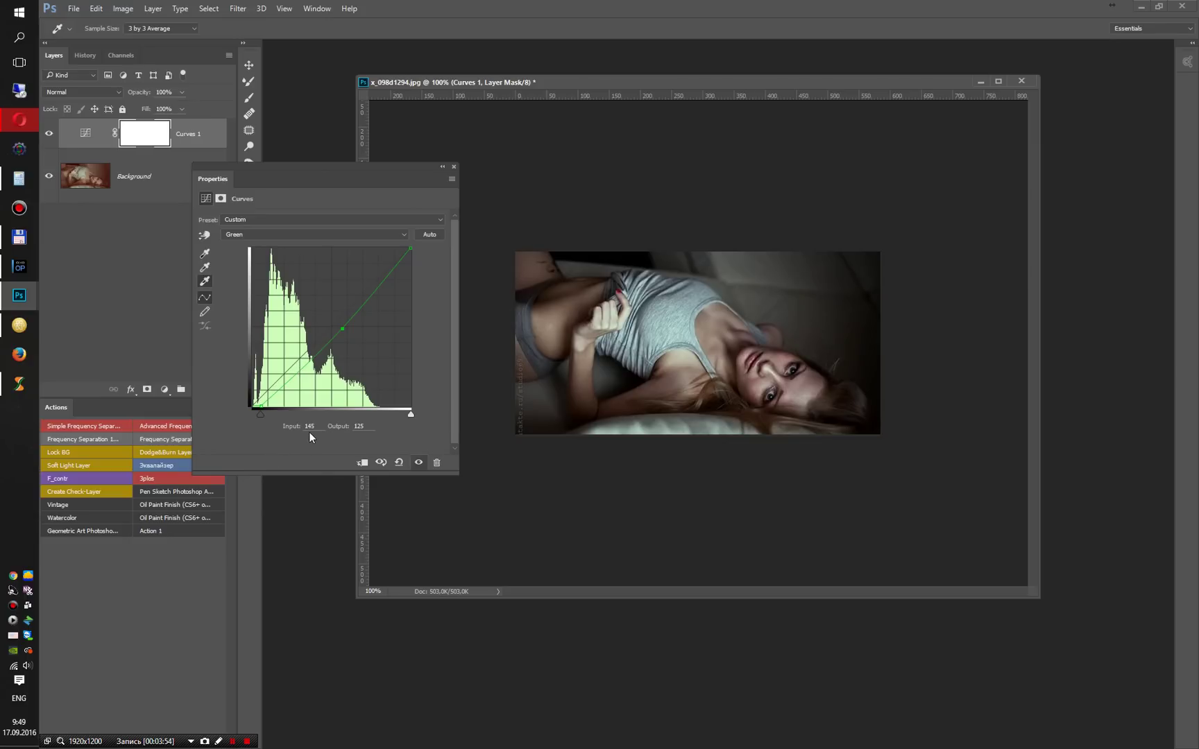
pyautogui.click(396, 235)
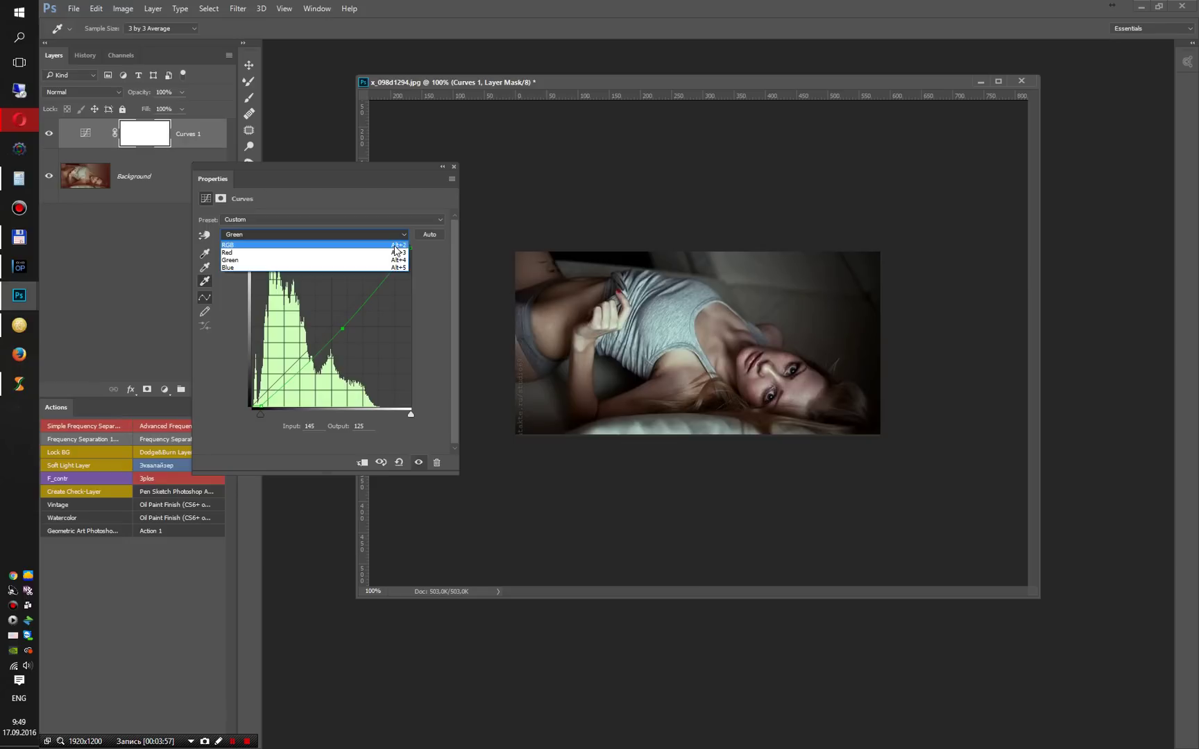
pyautogui.click(395, 245)
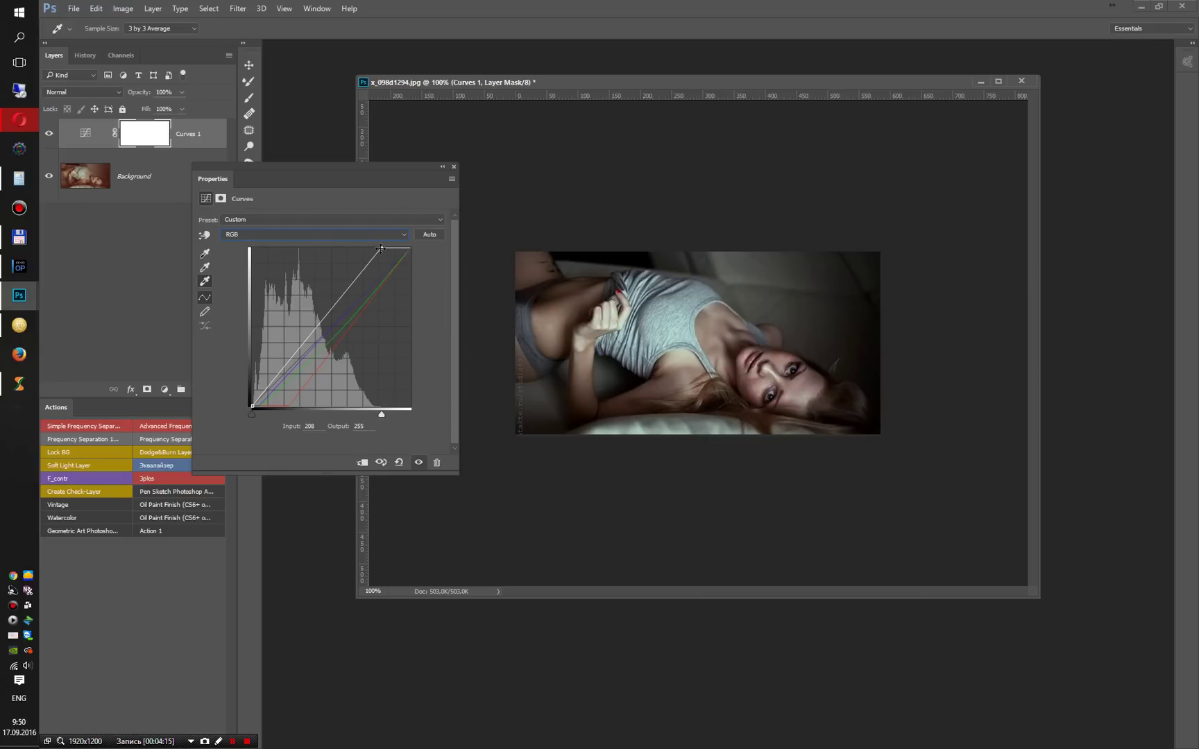
# Step: Set the RGB curve's top point to Input 255, Output 208 to dim highlights
pyautogui.click(380, 248)
pyautogui.click(310, 426)
pyautogui.click(318, 425)
pyautogui.write('255')
pyautogui.press('Tab')
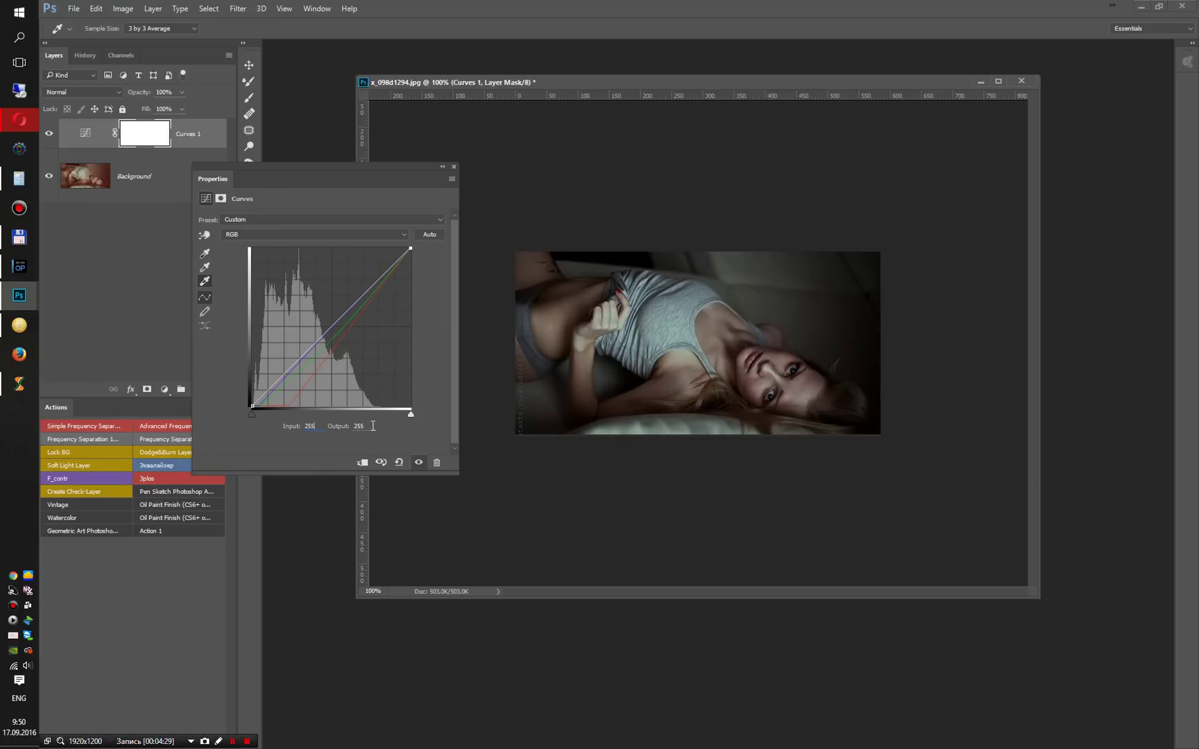
pyautogui.write('208')
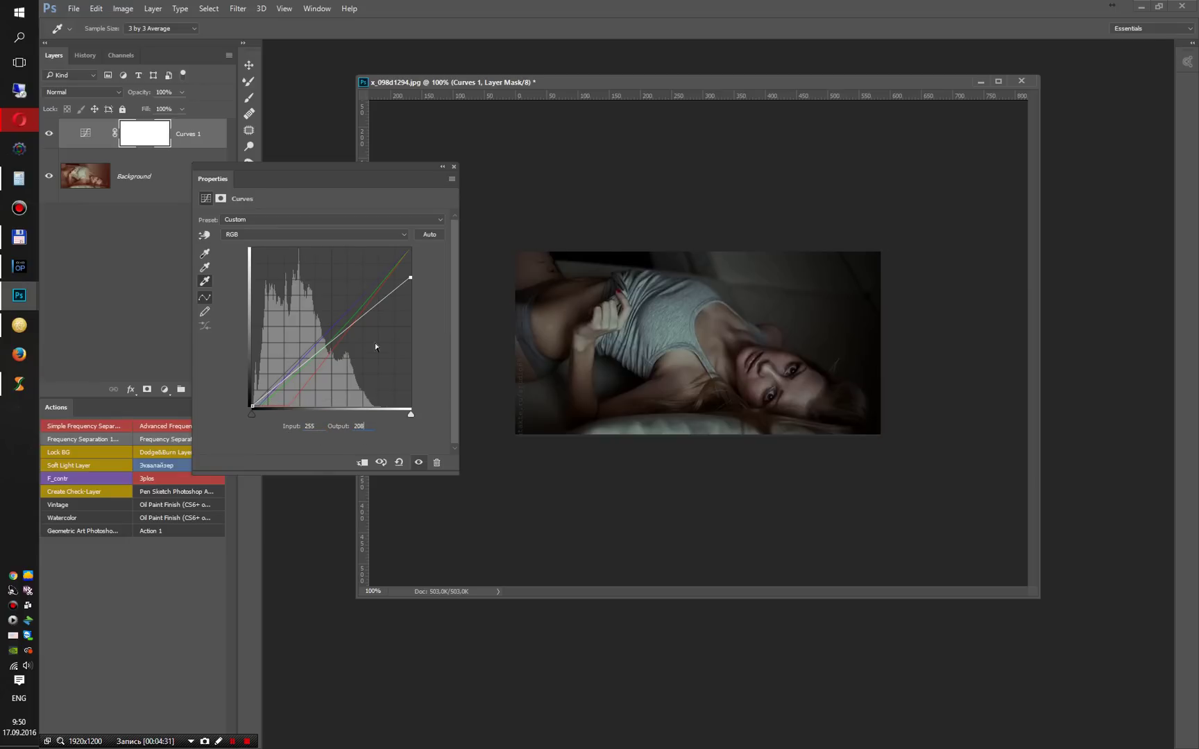
pyautogui.click(378, 237)
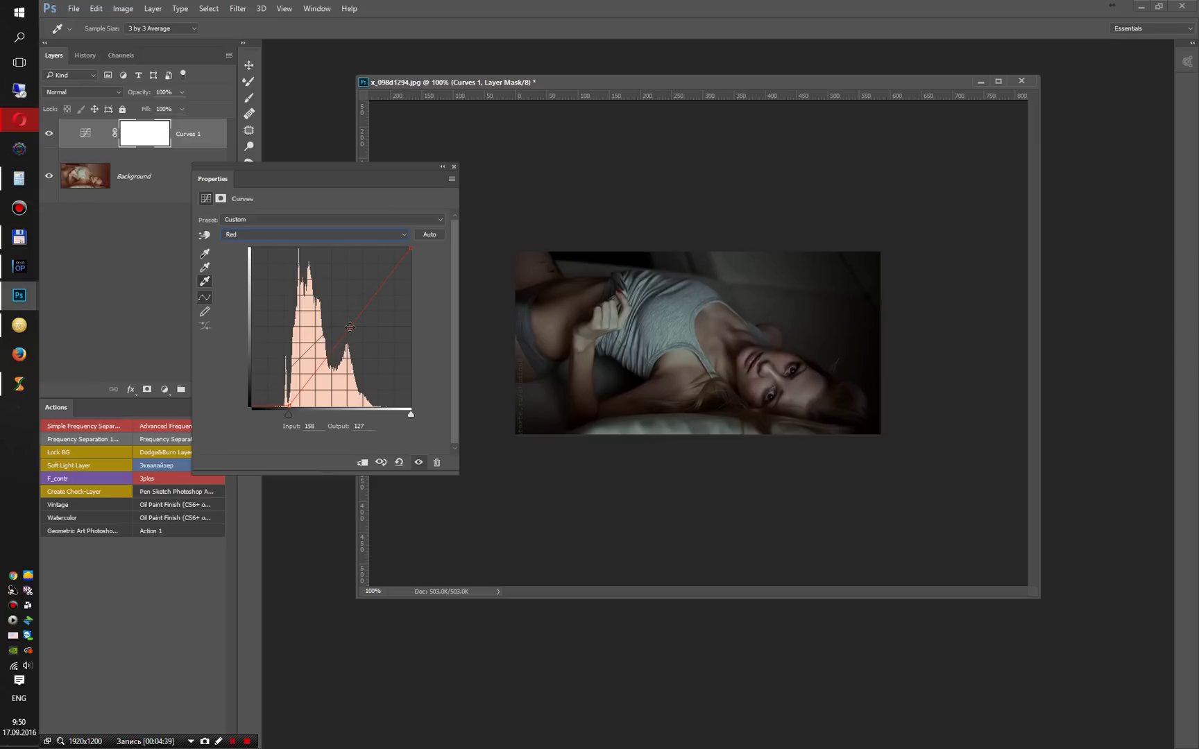
# Step: Set the Red midpoint to Input 127/Output 158 and the Red black point output to 59
pyautogui.click(315, 426)
pyautogui.write('127')
pyautogui.click(355, 426)
pyautogui.write('158')
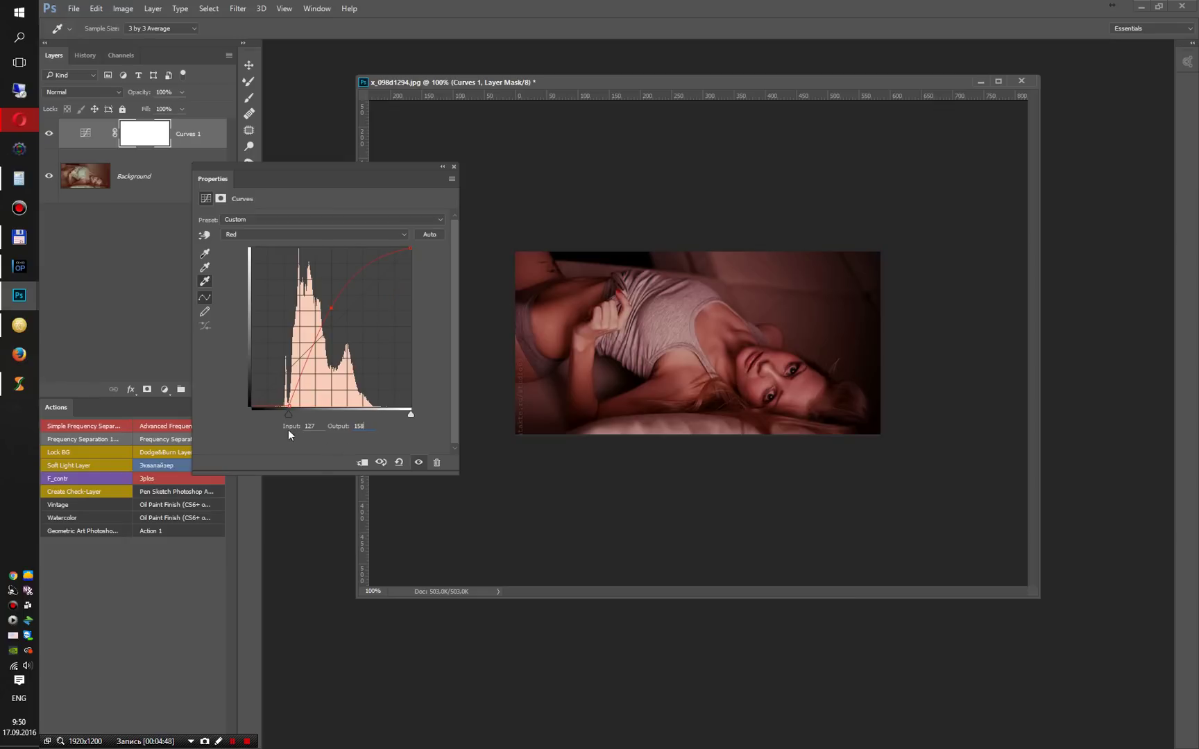
pyautogui.click(288, 406)
pyautogui.doubleClick(307, 426)
pyautogui.write('0')
pyautogui.press('Tab')
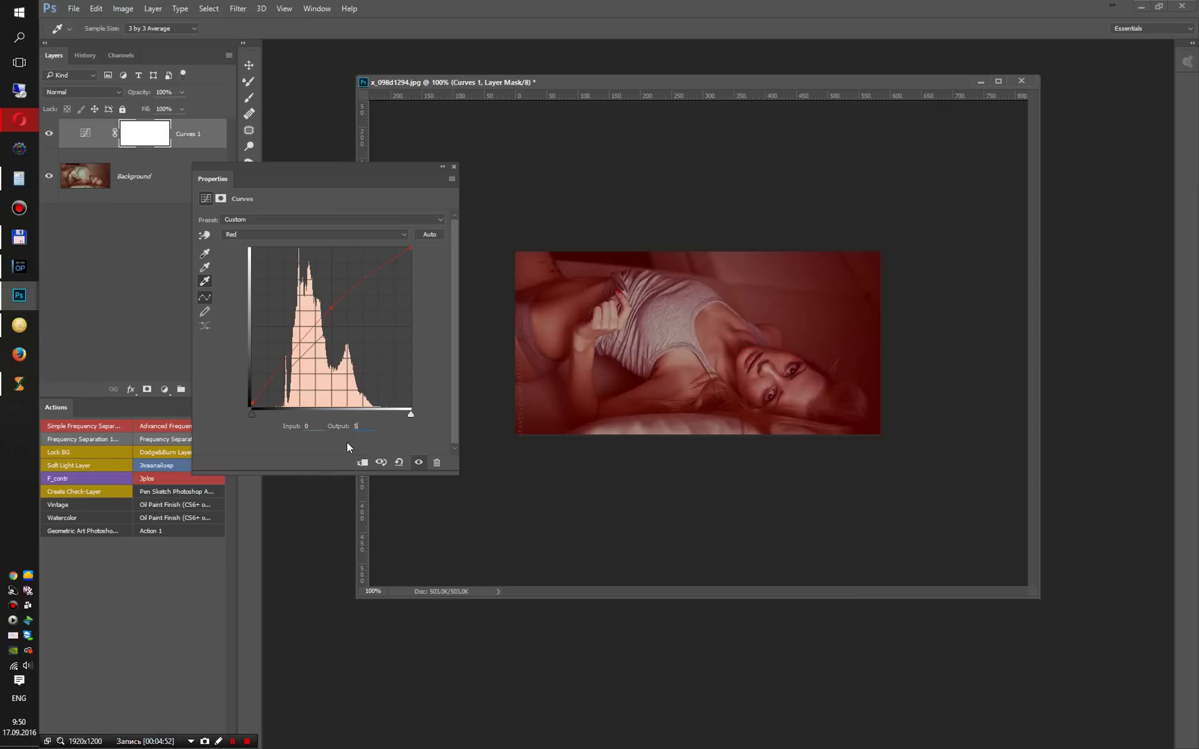
pyautogui.write('9')
# Step: Raise the Green curve's shadow point to Input 0, Output 14
pyautogui.click(401, 238)
pyautogui.click(375, 262)
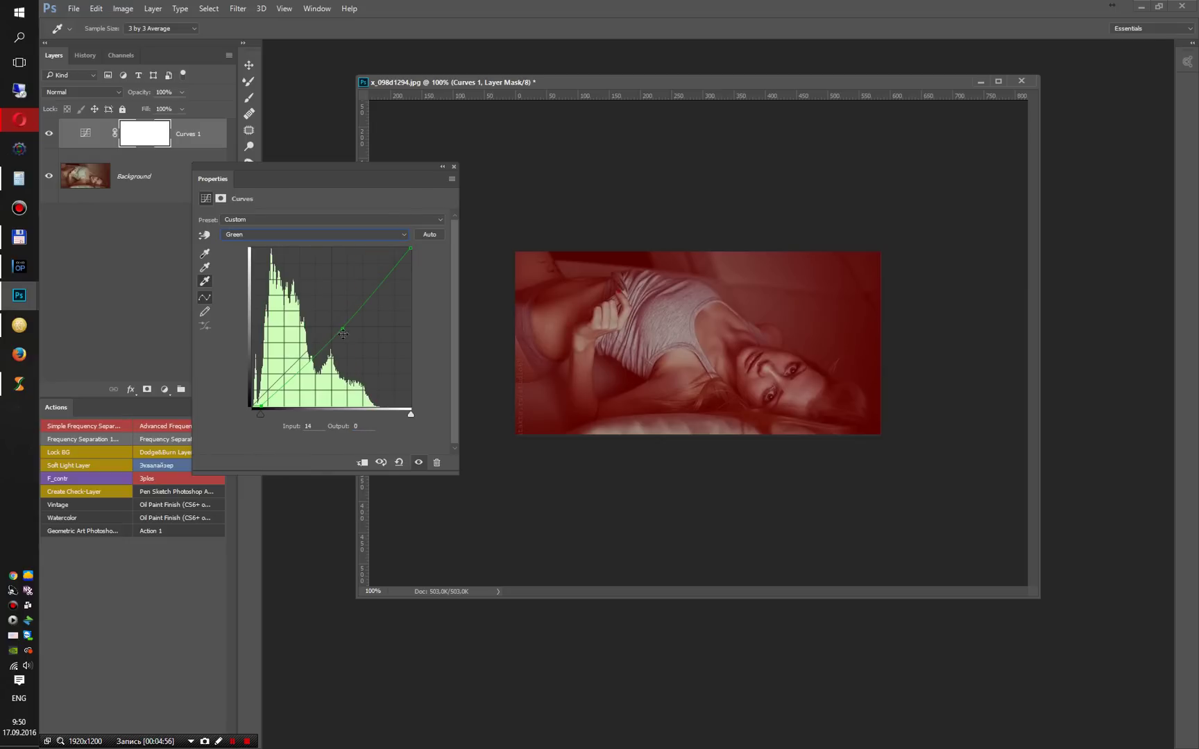
pyautogui.doubleClick(309, 426)
pyautogui.write('0')
pyautogui.press('Tab')
pyautogui.write('1')
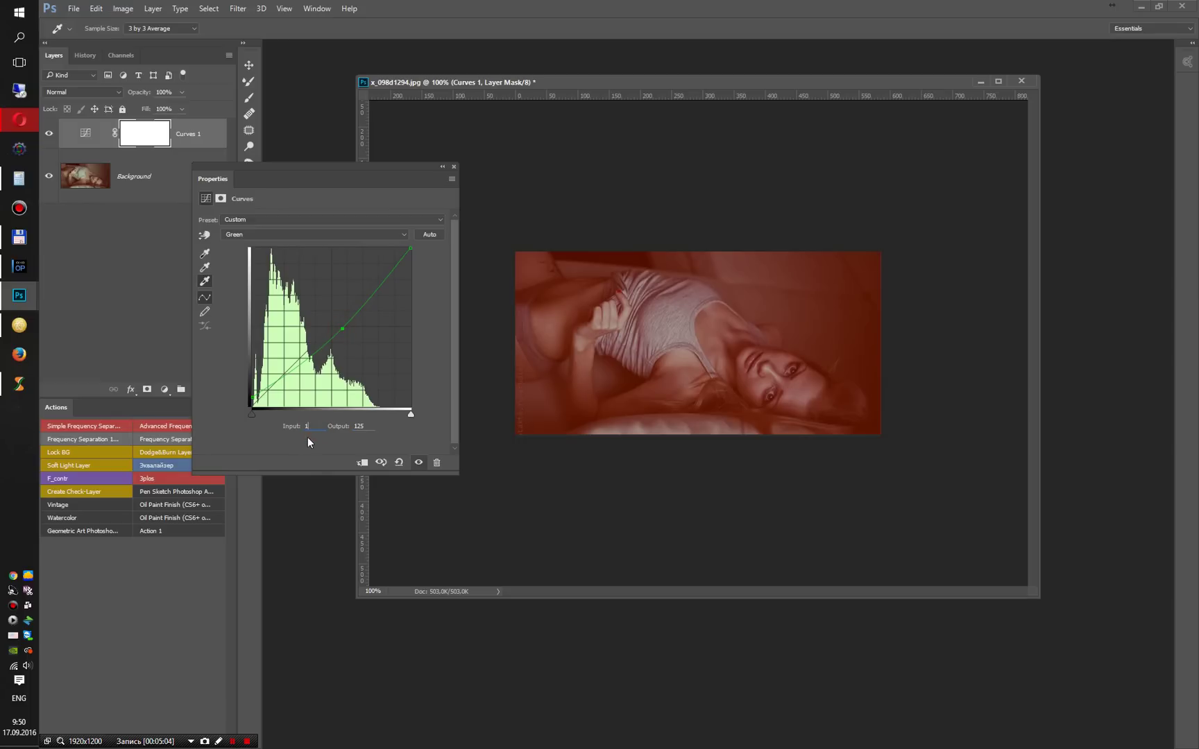
pyautogui.write('425')
# Step: Set the Green midpoint output to 145 and the Blue midpoint output to 129
pyautogui.doubleClick(364, 426)
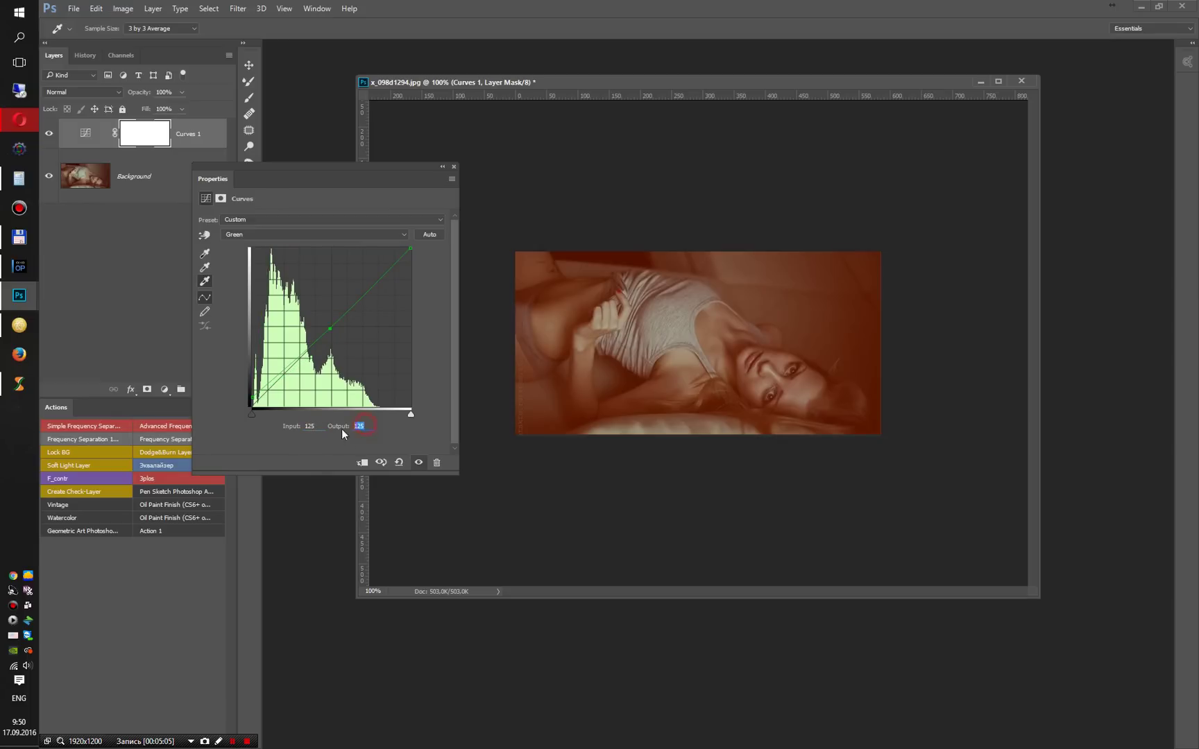
pyautogui.write('145')
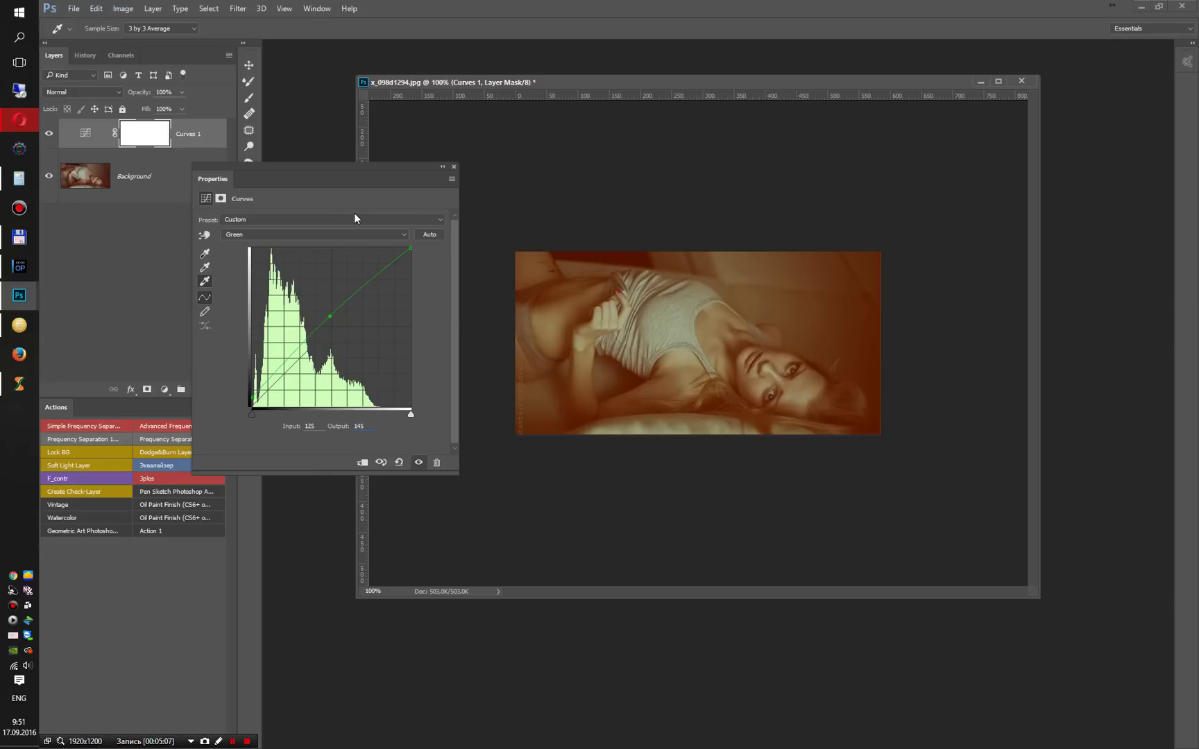
pyautogui.click(389, 234)
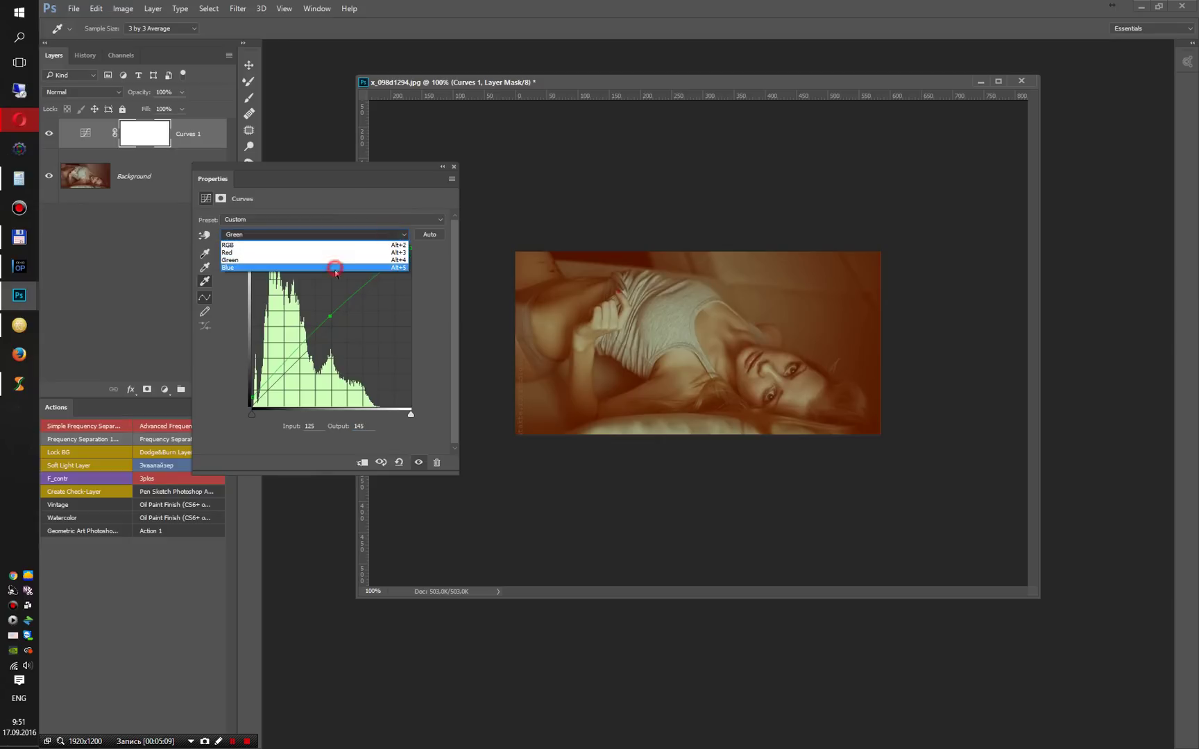
pyautogui.click(335, 268)
pyautogui.click(318, 428)
pyautogui.press('Tab')
pyautogui.write('129')
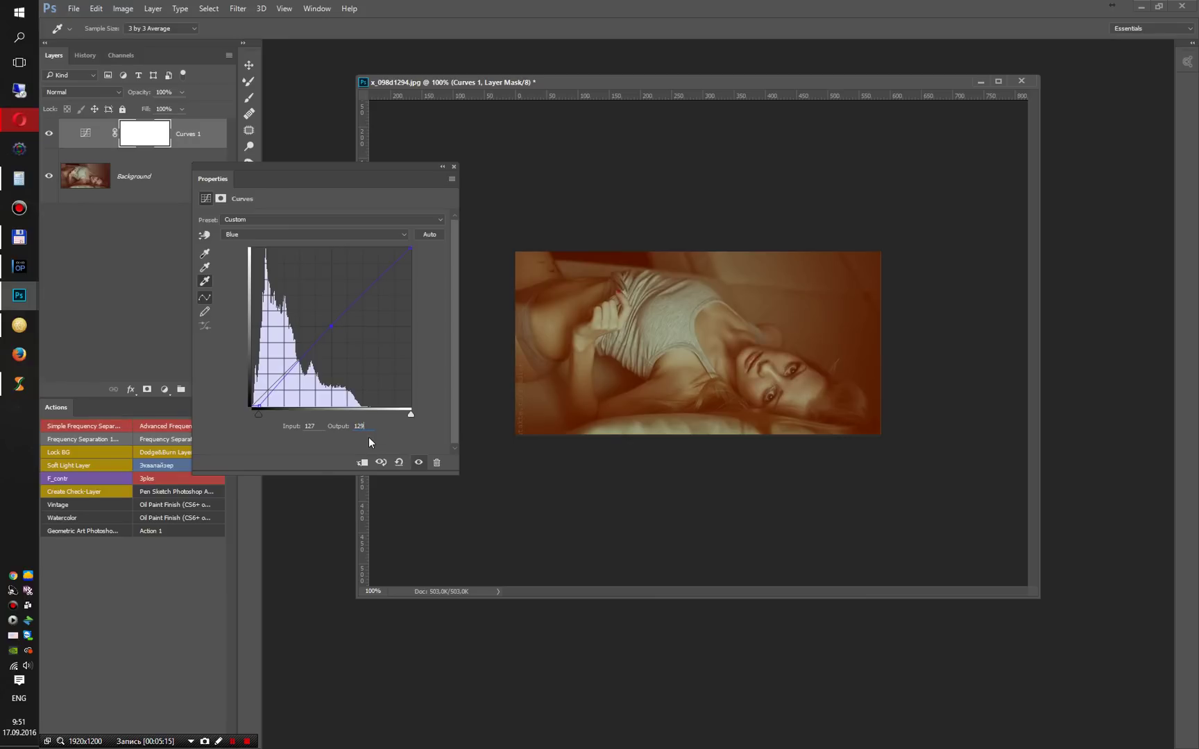
# Step: Set the Blue black point input to 0 and return to the composite RGB curve
pyautogui.click(257, 406)
pyautogui.write('0')
pyautogui.click(398, 428)
pyautogui.click(398, 235)
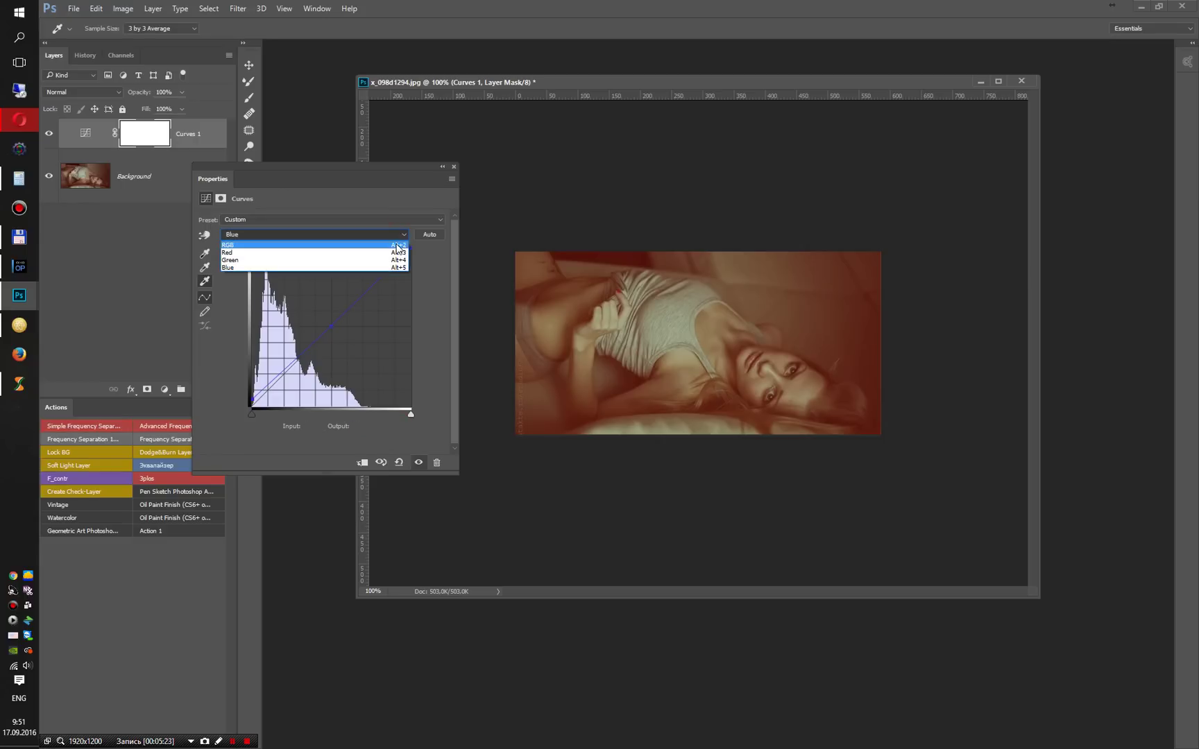
pyautogui.click(397, 246)
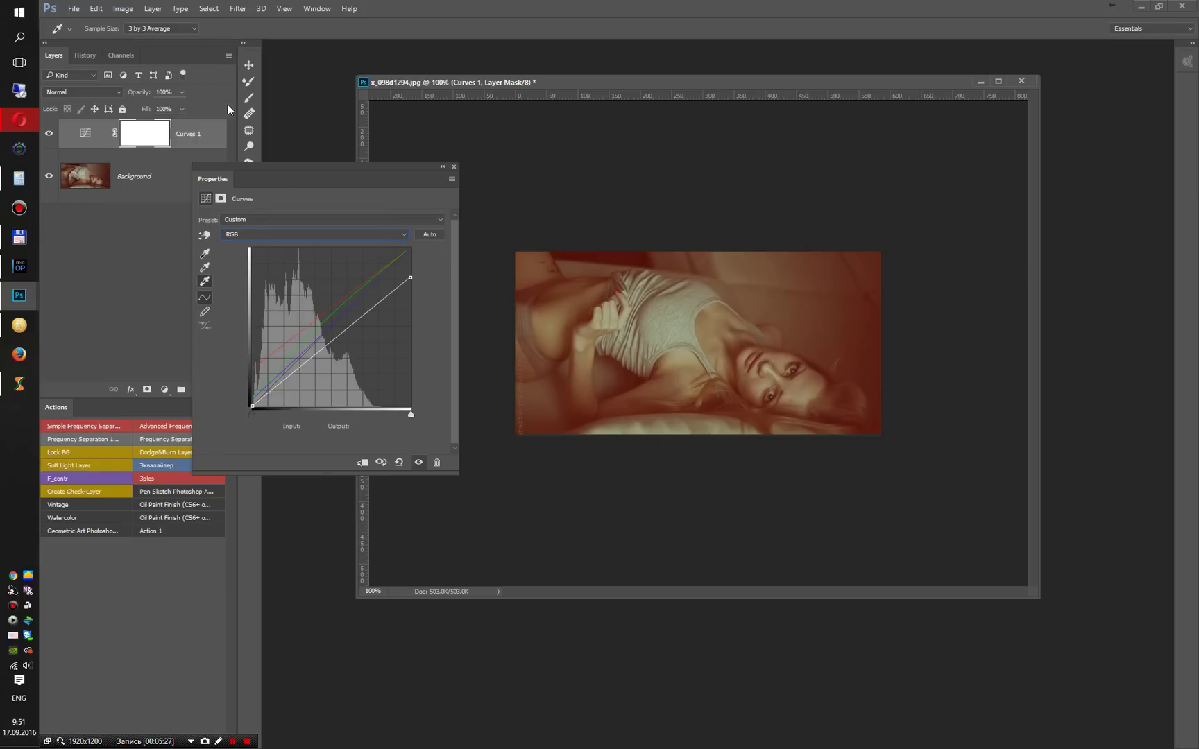
# Step: Shrink the portrait window to the lower right and hide Curves 1 for a before-and-after comparison
pyautogui.moveTo(450, 81); pyautogui.dragTo(537, 105)
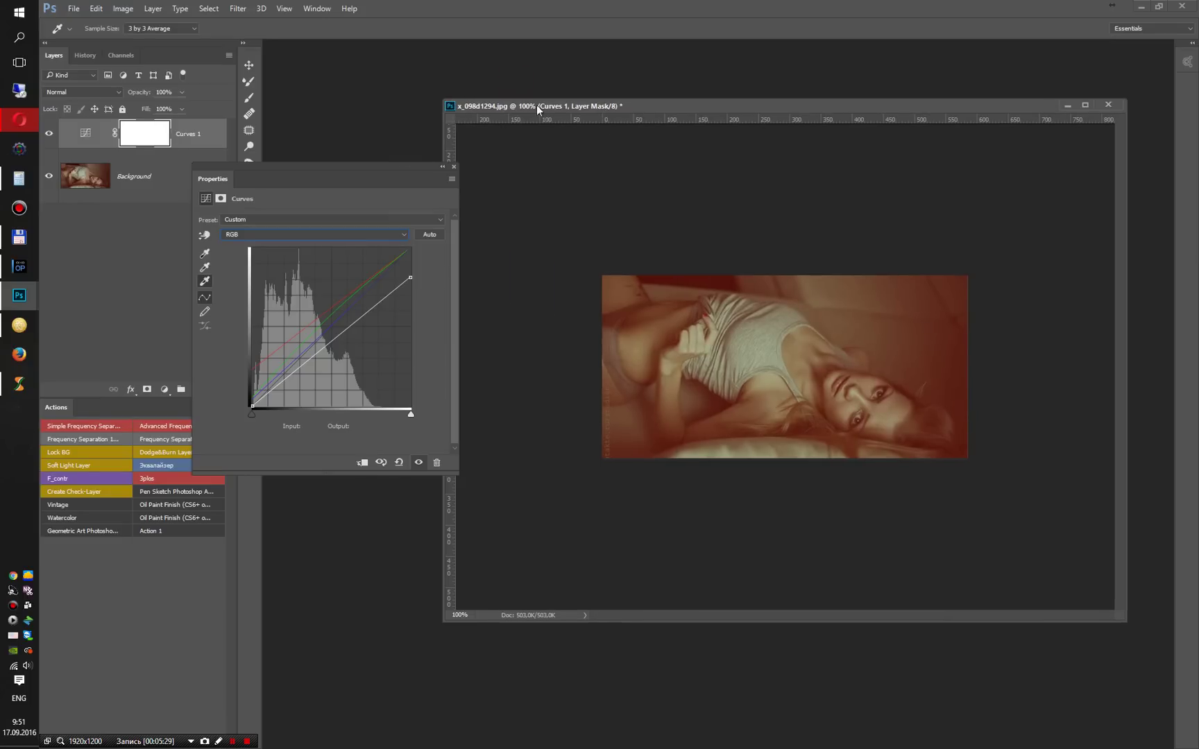
pyautogui.moveTo(444, 100)
pyautogui.mouseDown()
pyautogui.moveTo(718, 174)
pyautogui.moveTo(725, 373)
pyautogui.mouseUp()
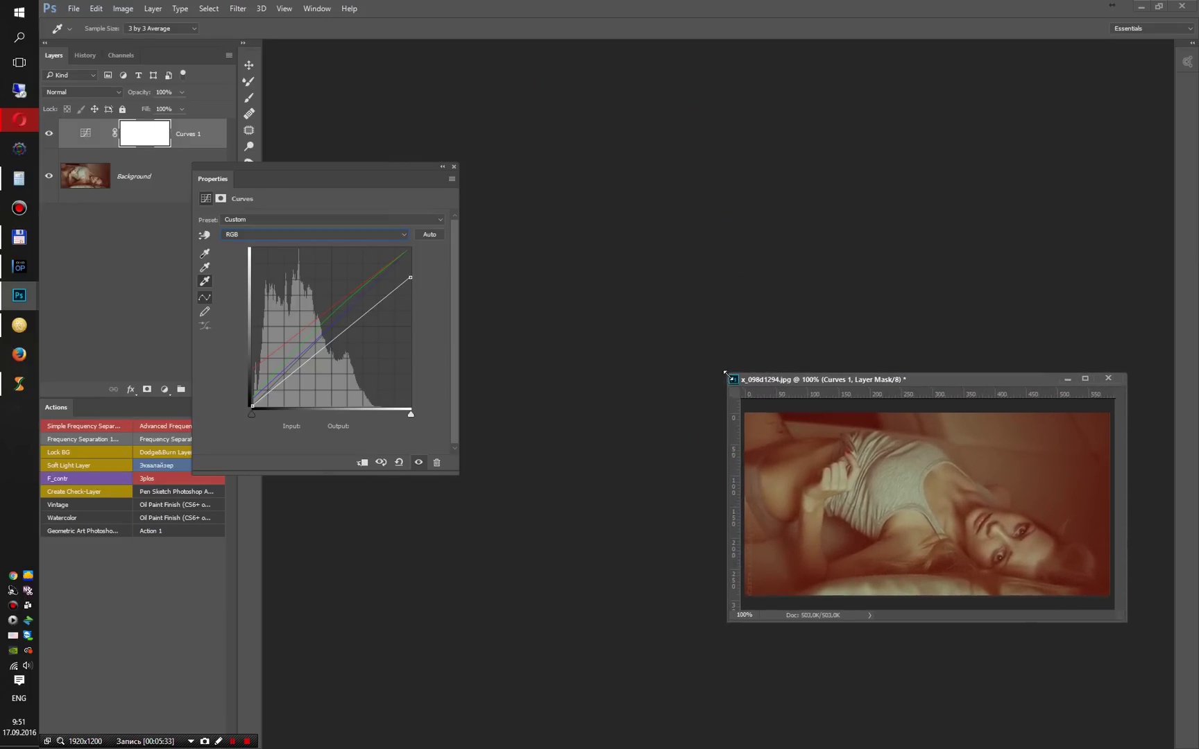
pyautogui.moveTo(808, 380)
pyautogui.mouseDown()
pyautogui.moveTo(889, 355)
pyautogui.moveTo(868, 350)
pyautogui.mouseUp()
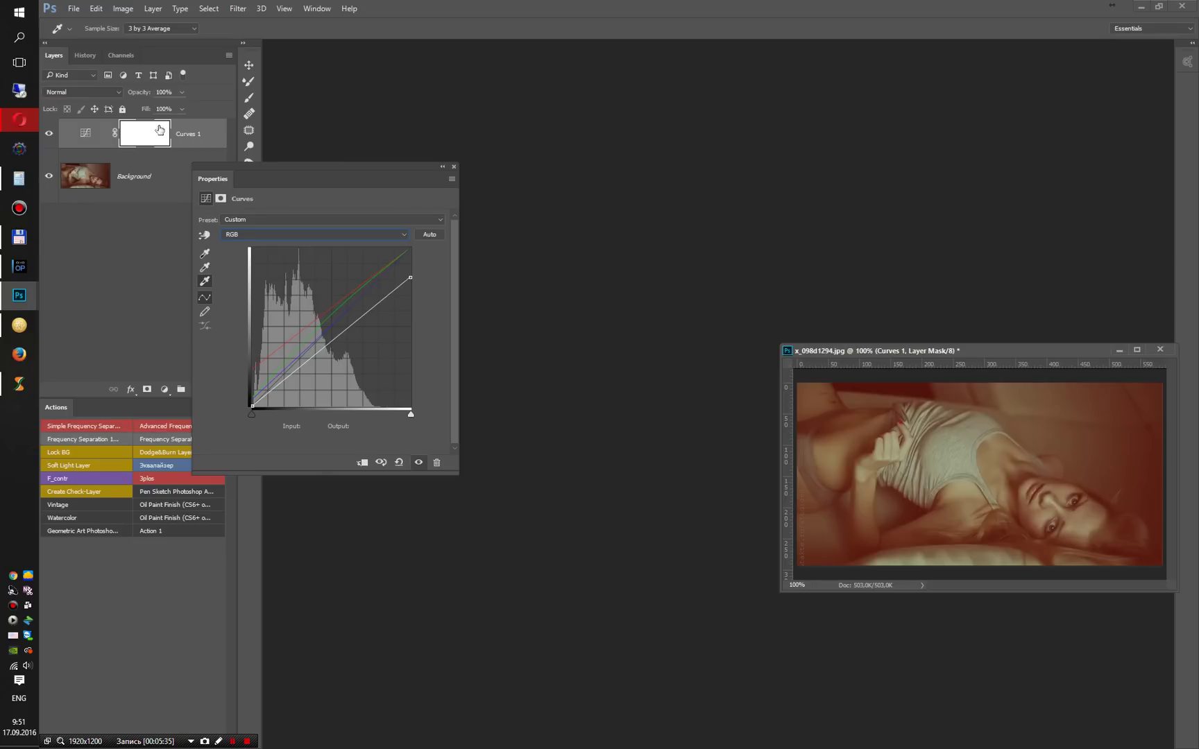
pyautogui.click(48, 133)
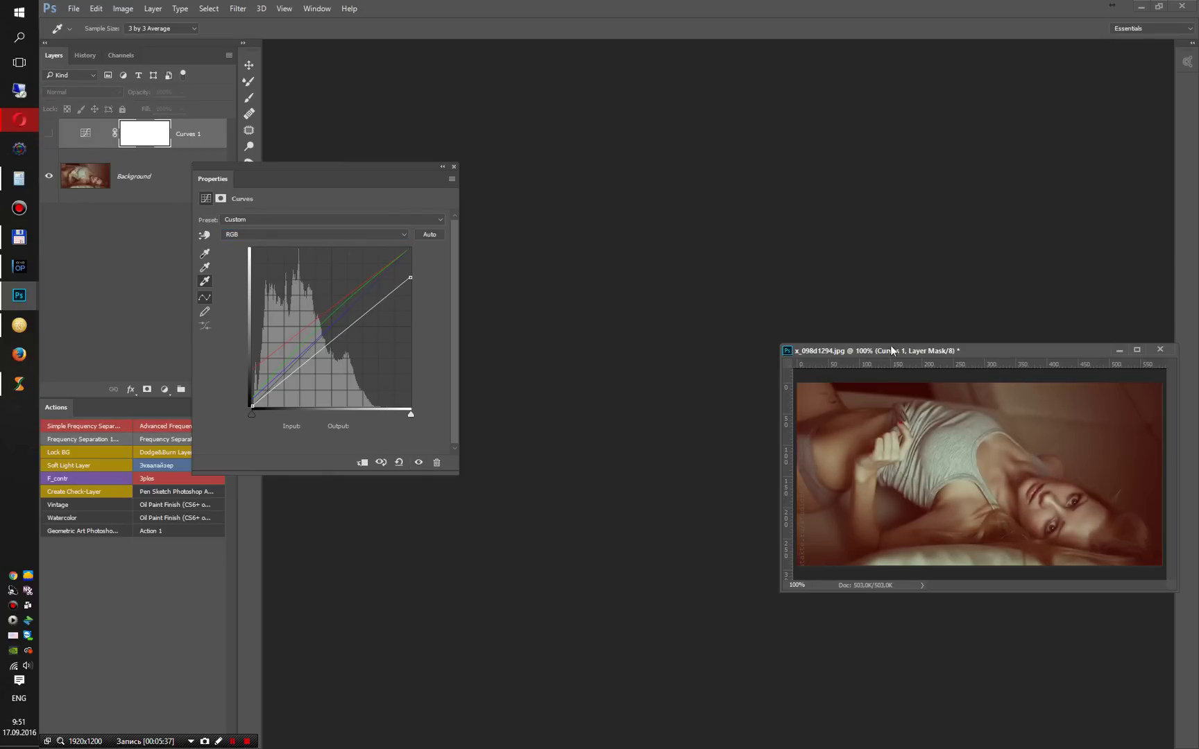
pyautogui.moveTo(899, 350)
pyautogui.mouseDown()
pyautogui.moveTo(860, 497)
pyautogui.moveTo(889, 495)
pyautogui.mouseUp()
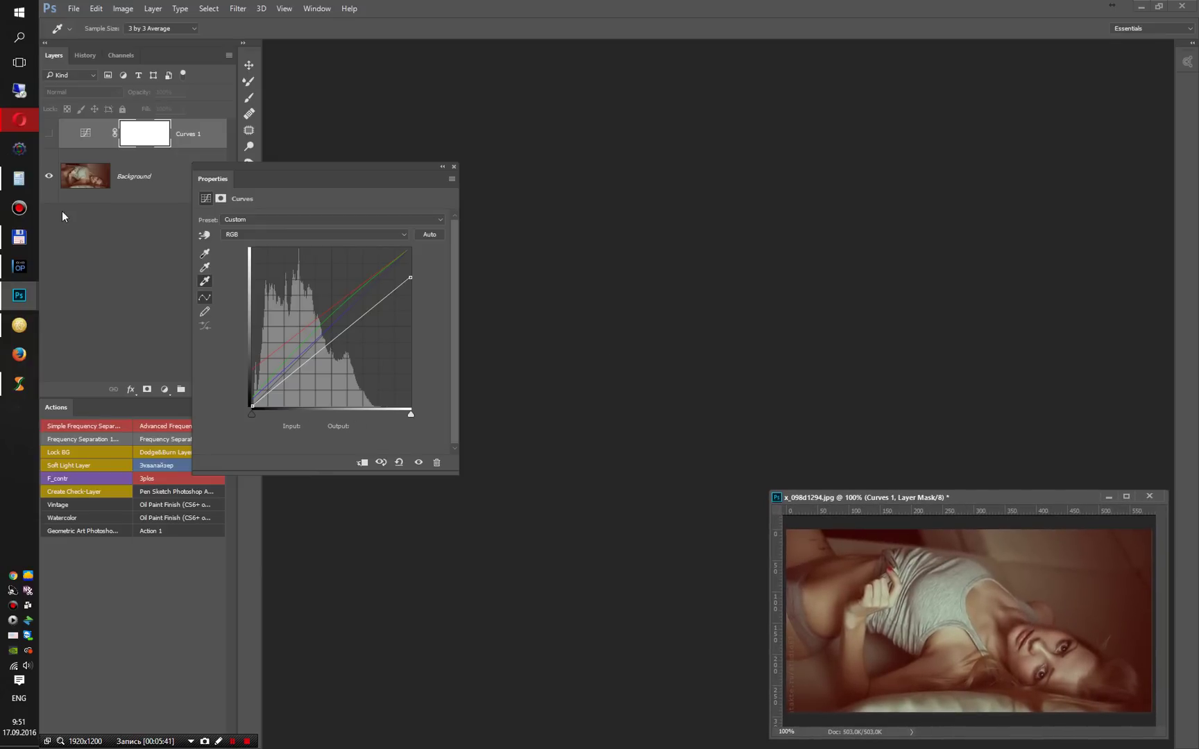
pyautogui.moveTo(19, 295)
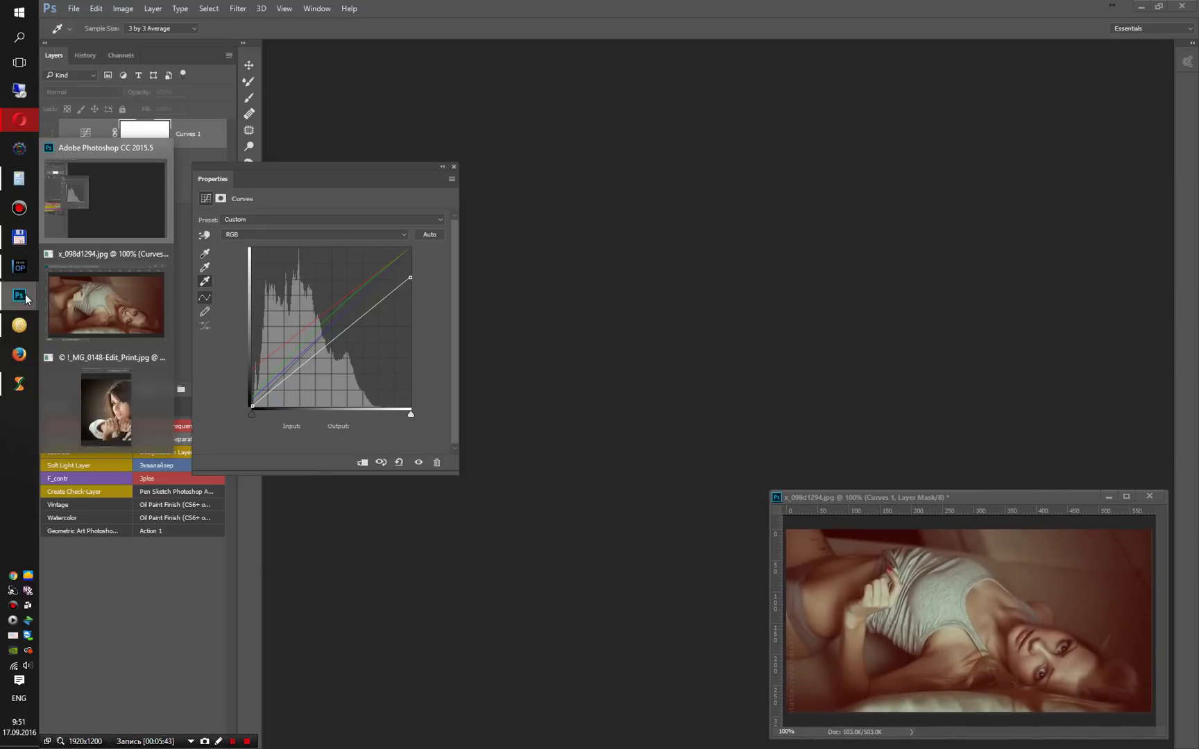
# Step: Zoom the !_MG_0148 knife portrait out to 25% and float its window at the upper right
pyautogui.click(140, 406)
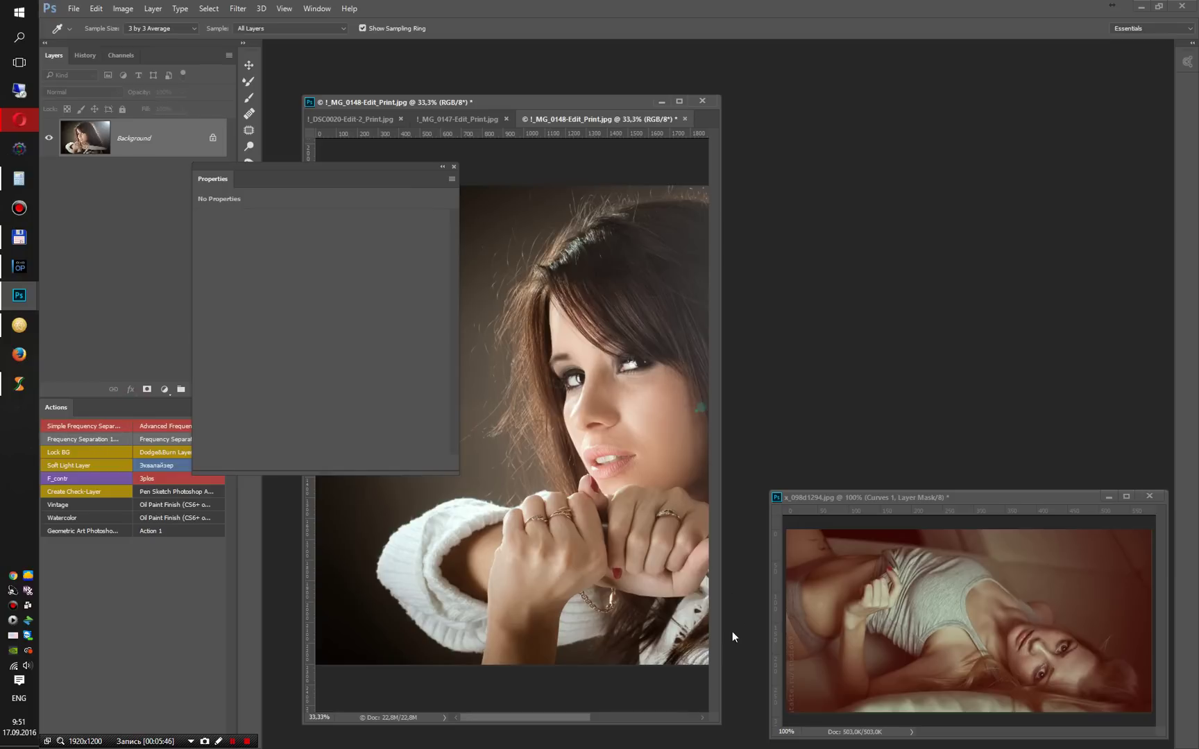
pyautogui.moveTo(720, 455); pyautogui.dragTo(1039, 414)
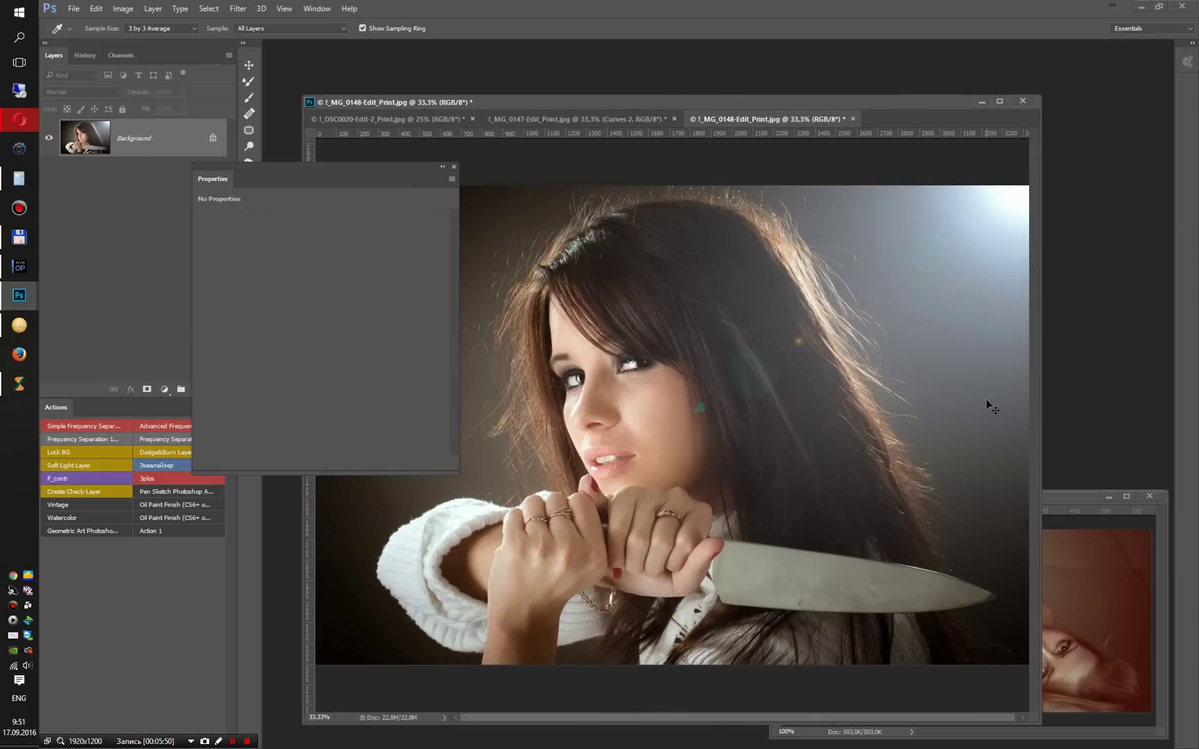
pyautogui.hotkey('ctrl', '-')
pyautogui.moveTo(707, 109); pyautogui.dragTo(691, 61)
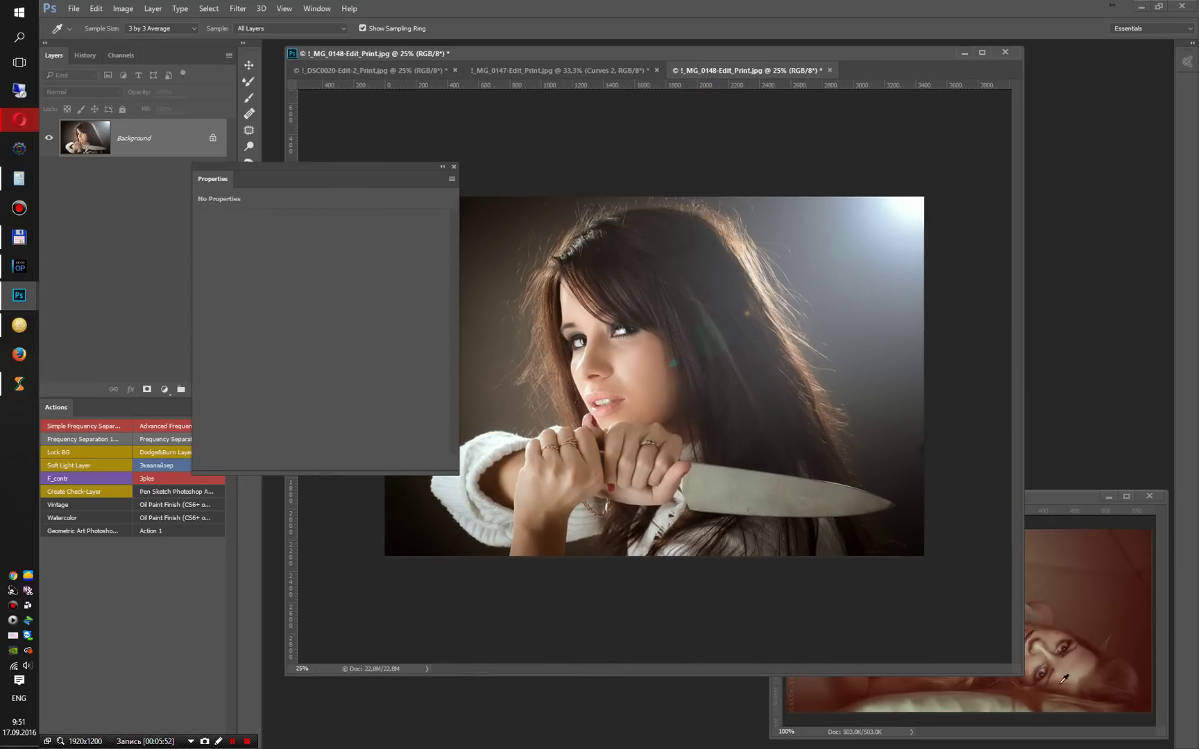
pyautogui.moveTo(1023, 673); pyautogui.dragTo(991, 475)
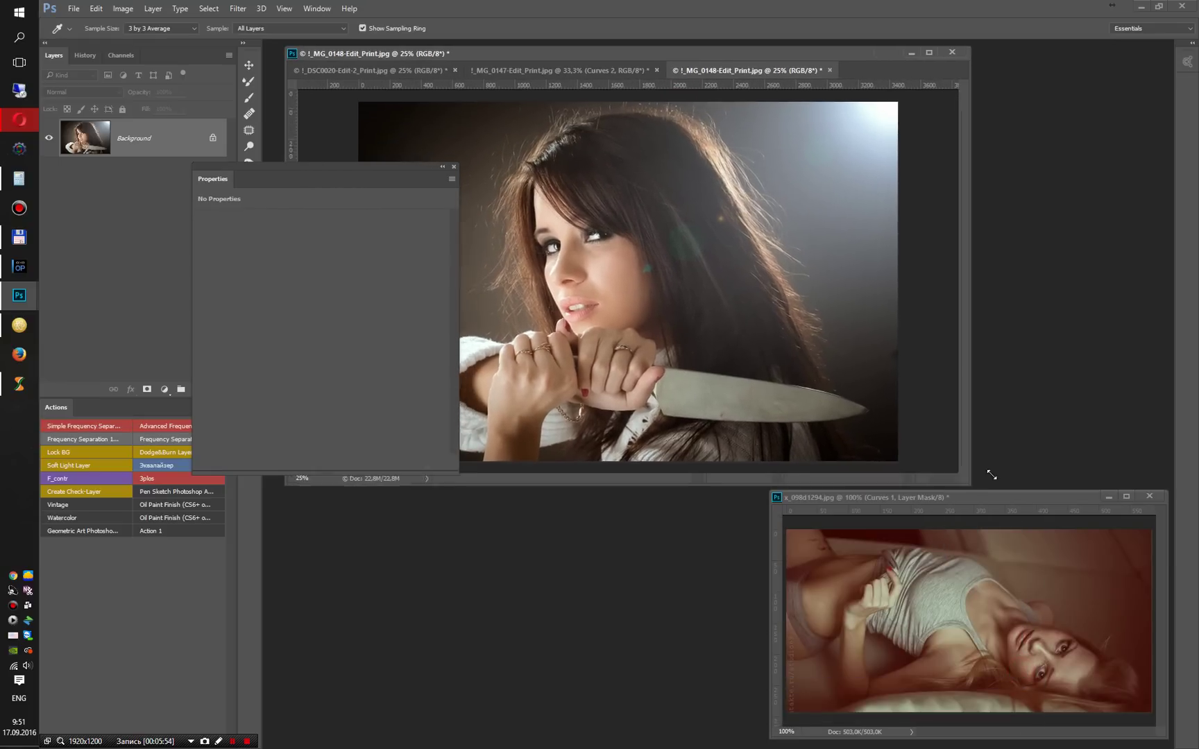
pyautogui.moveTo(633, 53); pyautogui.dragTo(754, 55)
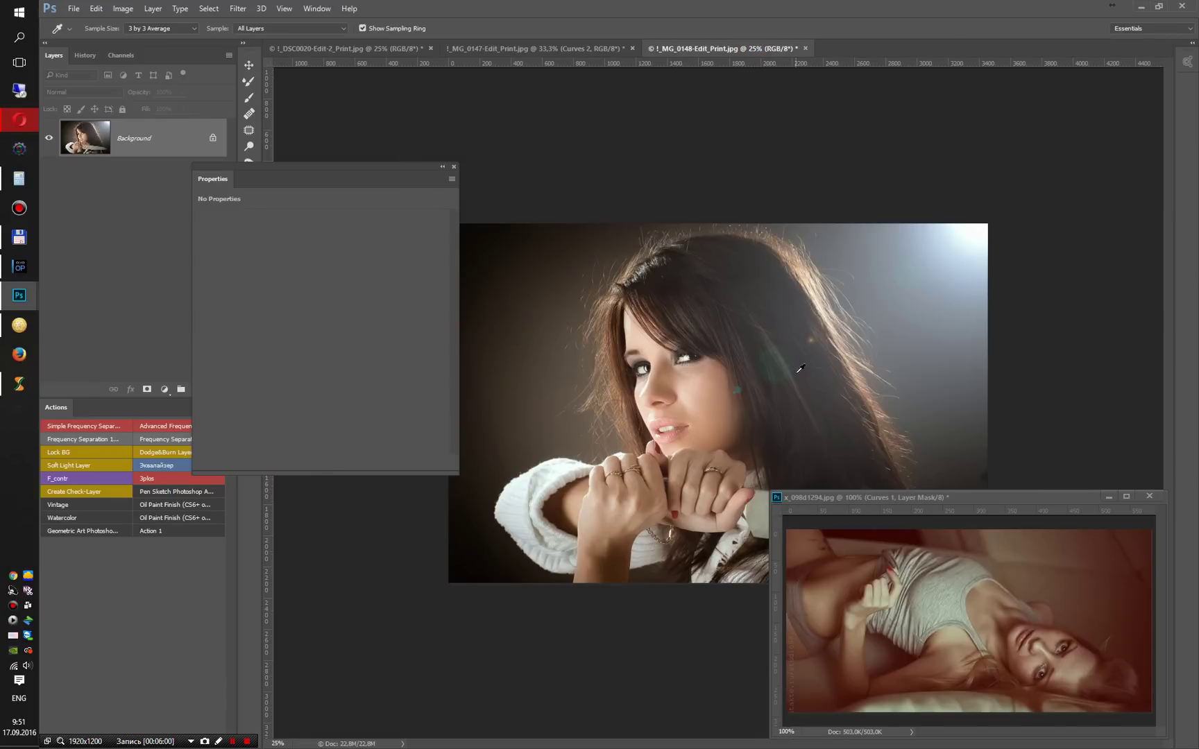
pyautogui.moveTo(690, 45); pyautogui.dragTo(629, 78)
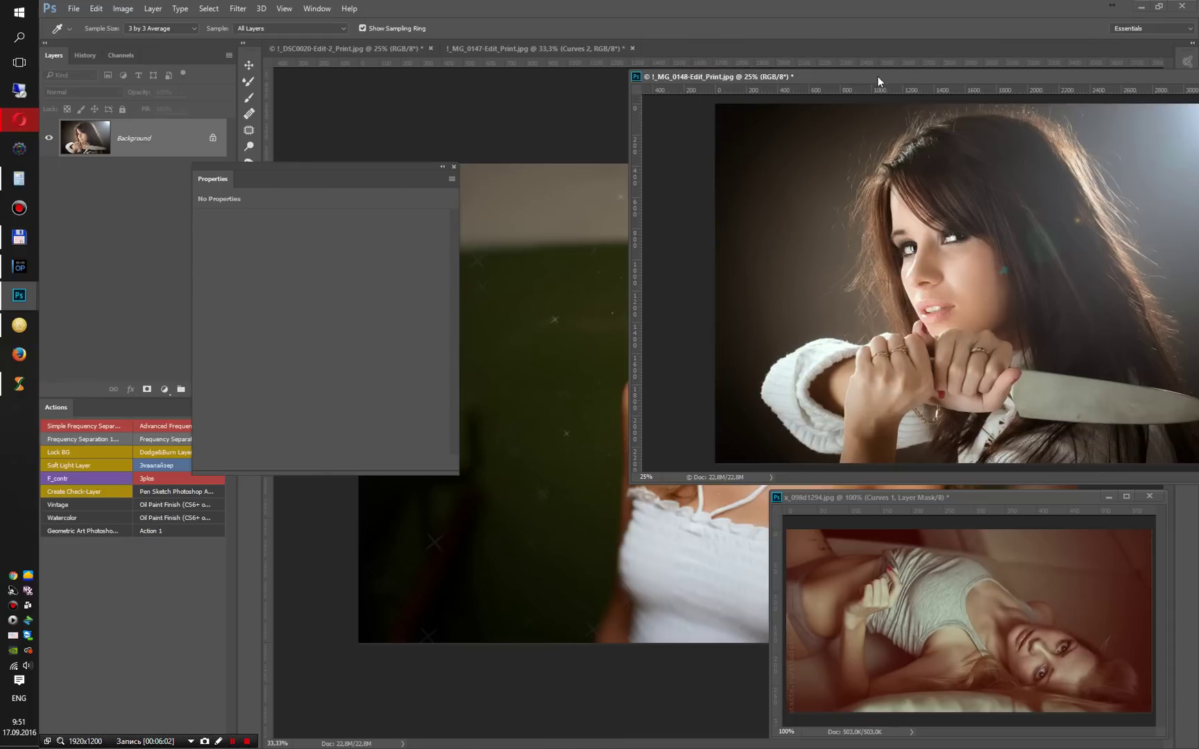
# Step: Copy the Curves 1 layer from x_098d1294 onto the !_MG_0148 knife portrait
pyautogui.click(947, 498)
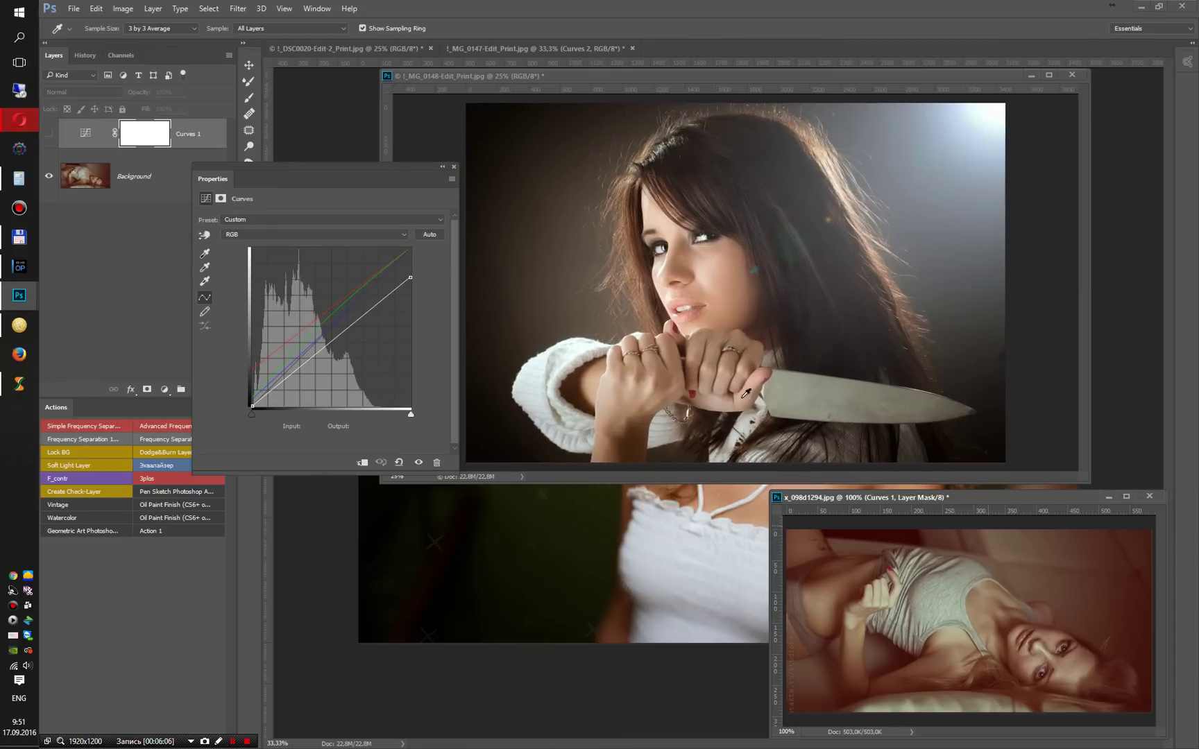
pyautogui.moveTo(84, 132)
pyautogui.mouseDown()
pyautogui.moveTo(571, 207)
pyautogui.moveTo(650, 178)
pyautogui.mouseUp()
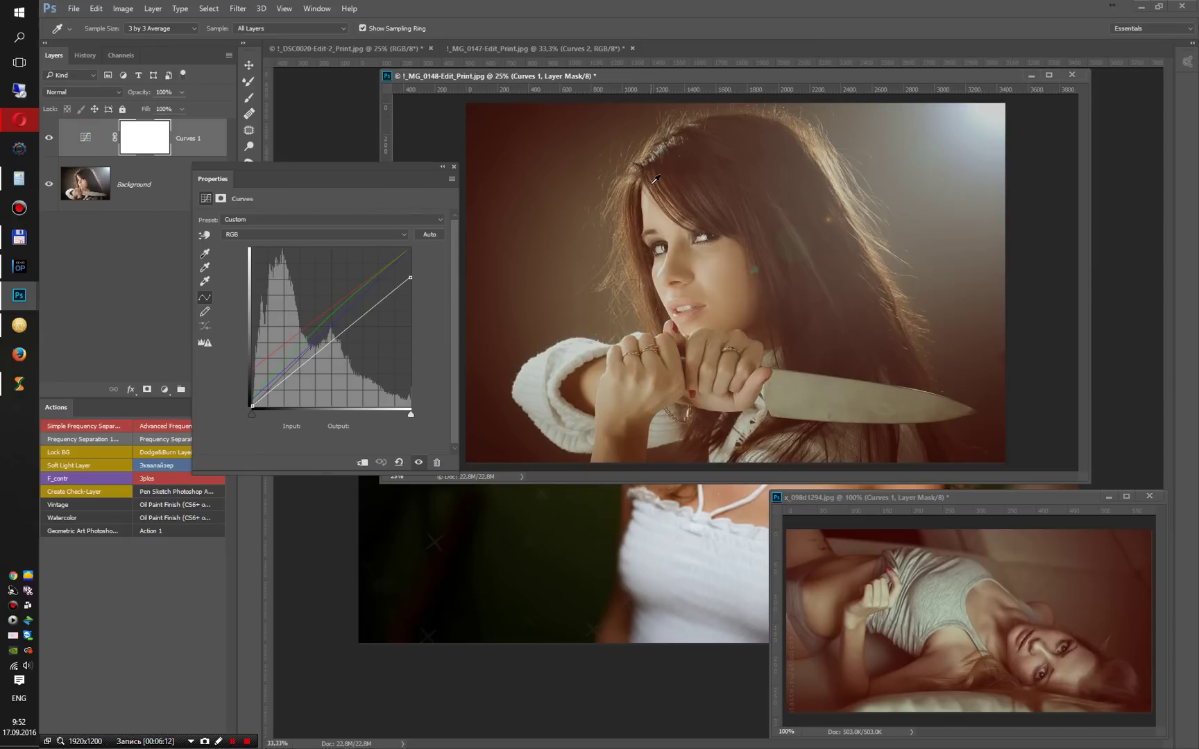
pyautogui.moveTo(631, 75); pyautogui.dragTo(696, 82)
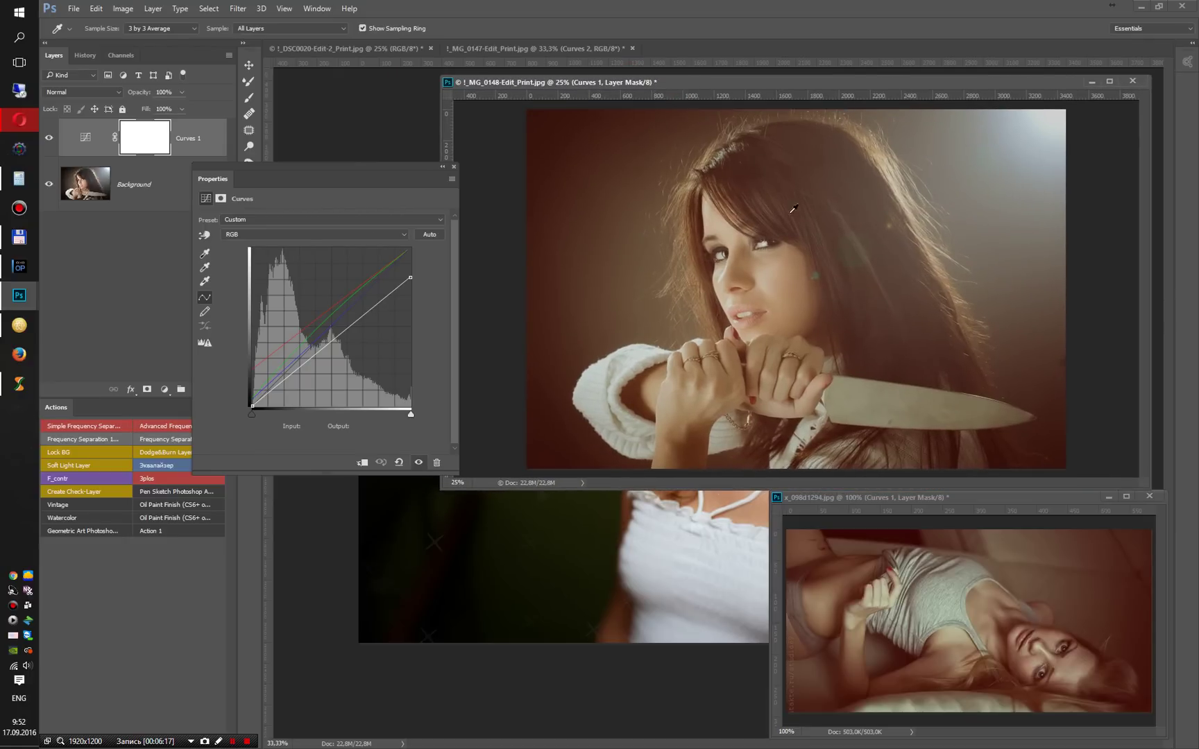
pyautogui.click(541, 53)
# Step: Float and zoom out the _MG_0147 curly-haired portrait, then copy Curves 1 onto it
pyautogui.moveTo(549, 52); pyautogui.dragTo(555, 98)
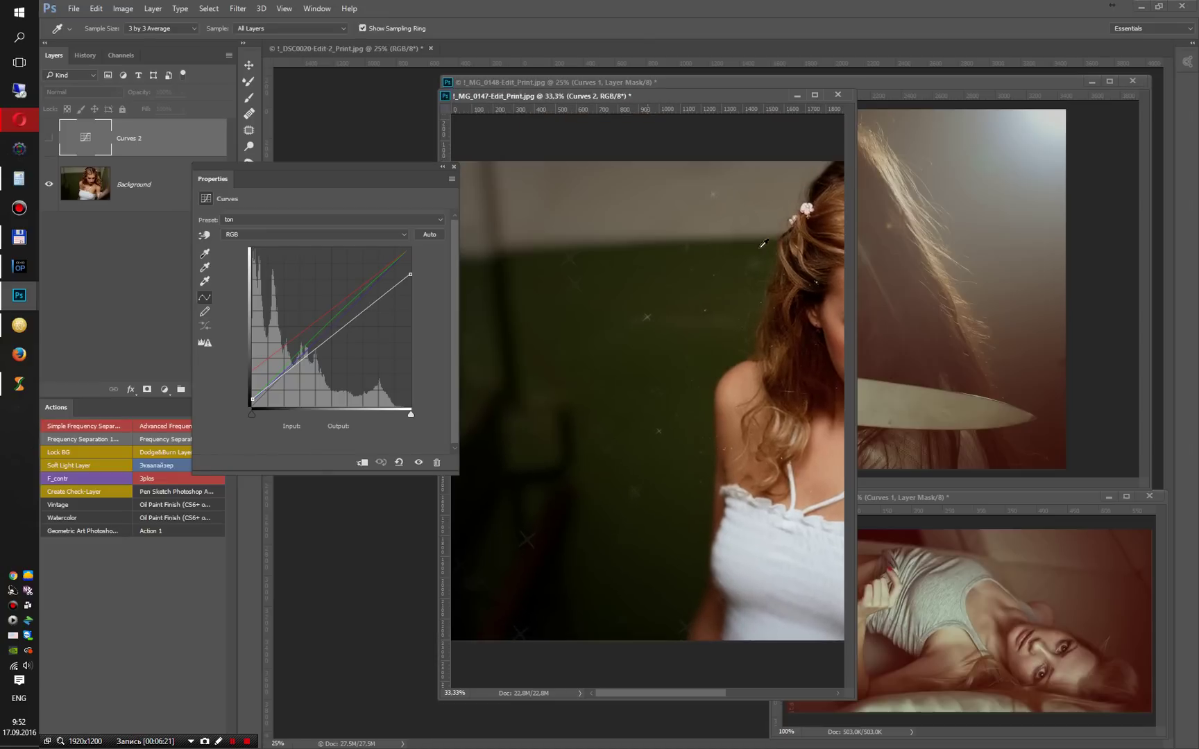
pyautogui.hotkey('ctrl', '-')
pyautogui.hotkey('ctrl', '-')
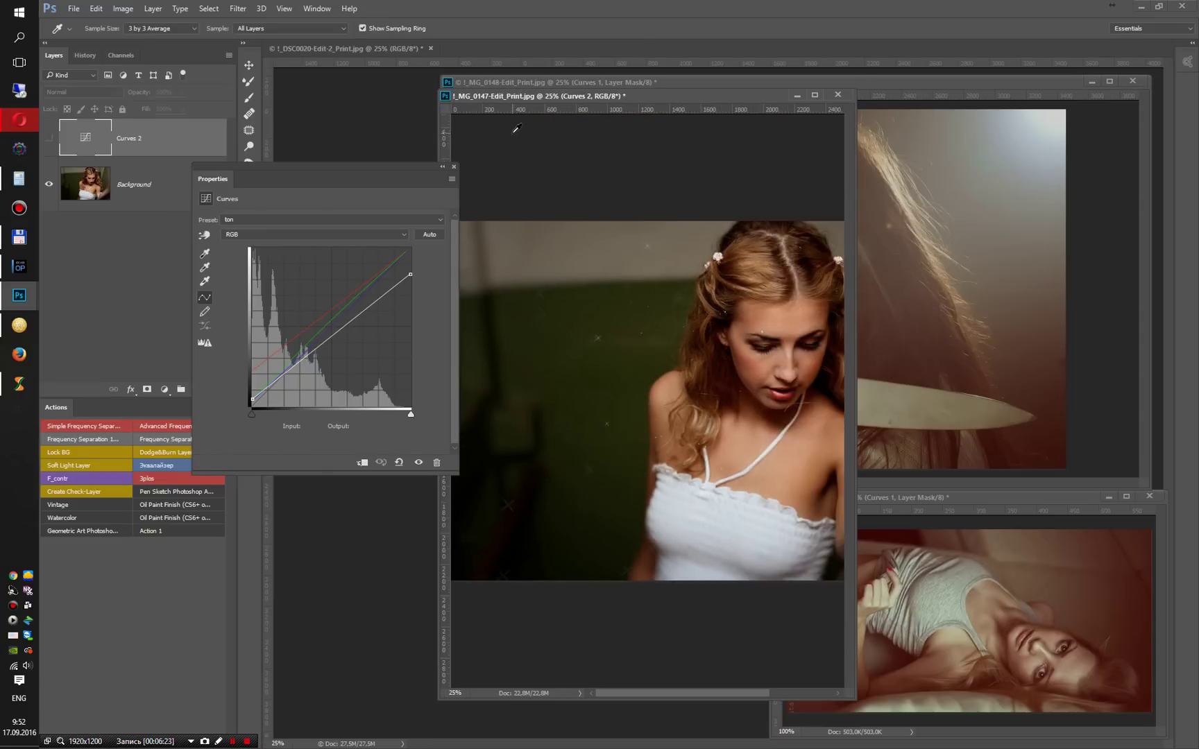
pyautogui.moveTo(637, 697); pyautogui.dragTo(665, 425)
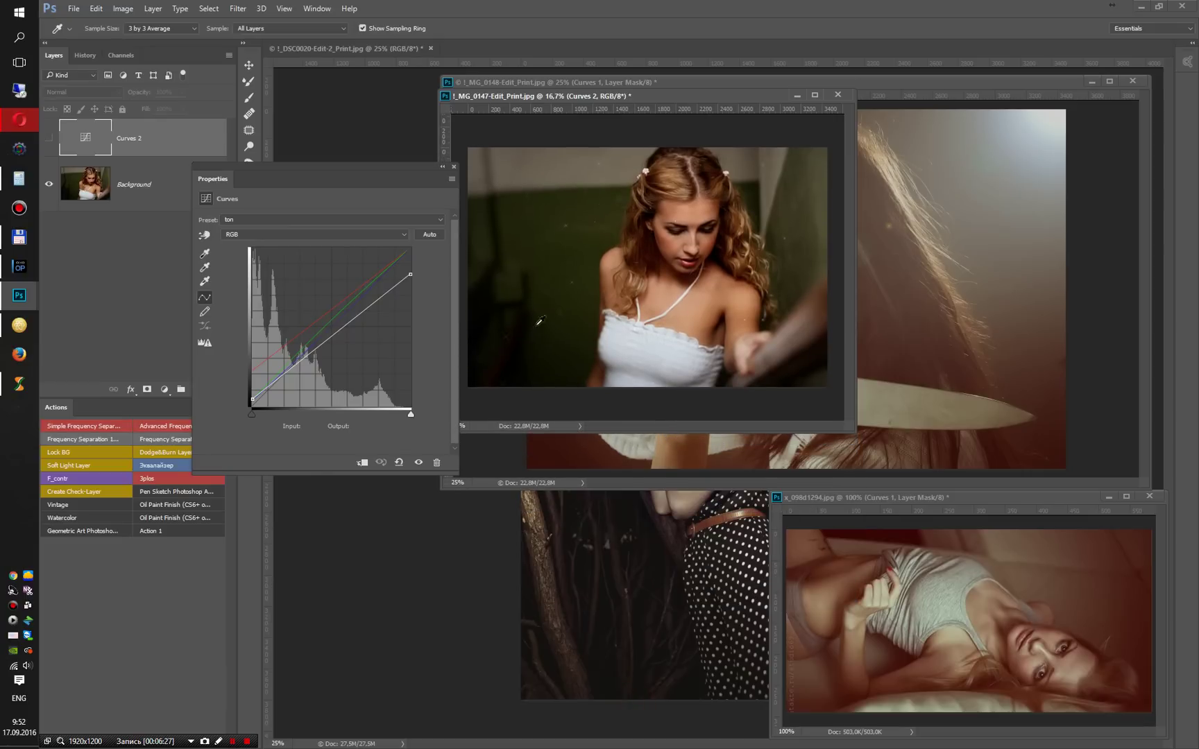
pyautogui.click(887, 499)
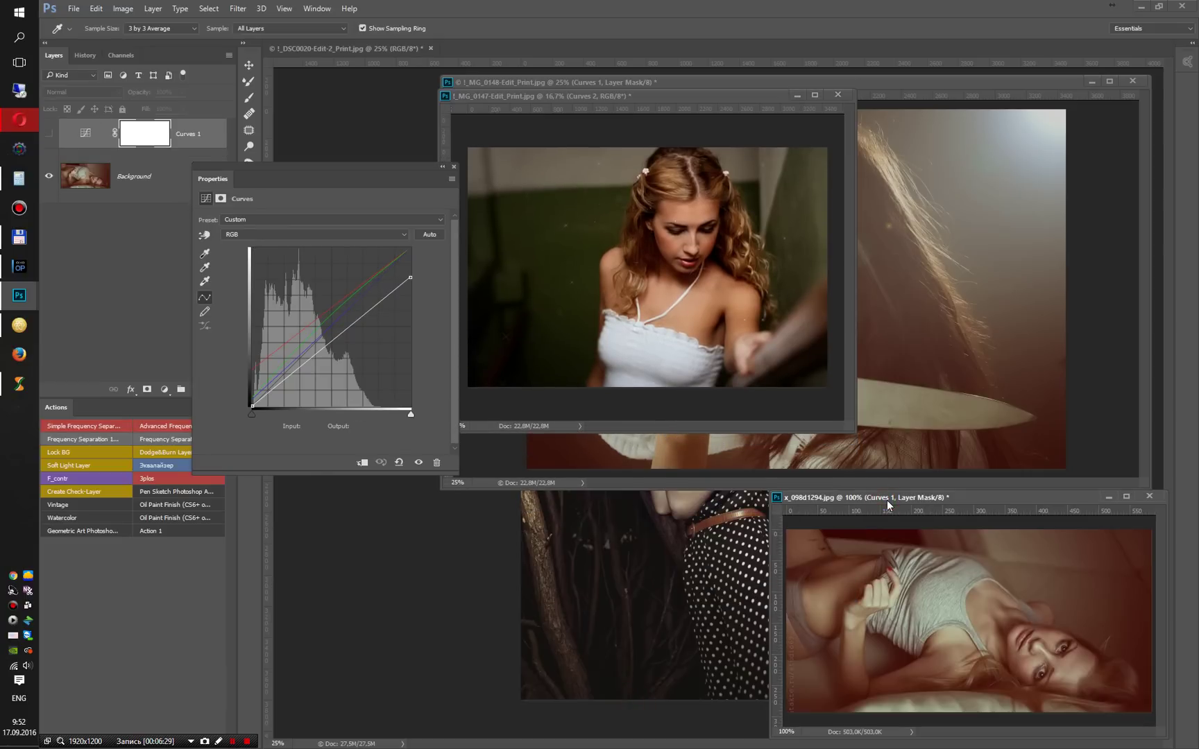
pyautogui.moveTo(84, 133)
pyautogui.mouseDown()
pyautogui.moveTo(503, 220)
pyautogui.moveTo(556, 329)
pyautogui.mouseUp()
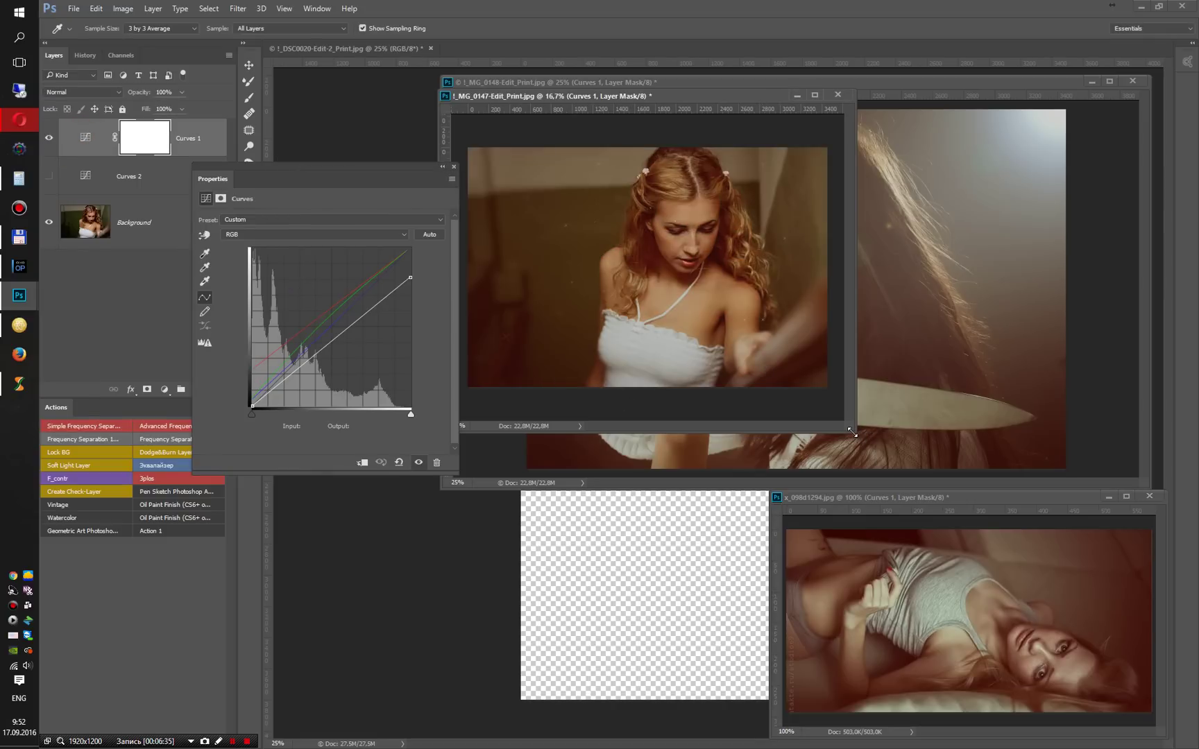
# Step: Lower its Curves 1 opacity to 87% and float the !_DSC0020 branches portrait
pyautogui.moveTo(851, 432); pyautogui.dragTo(1101, 478)
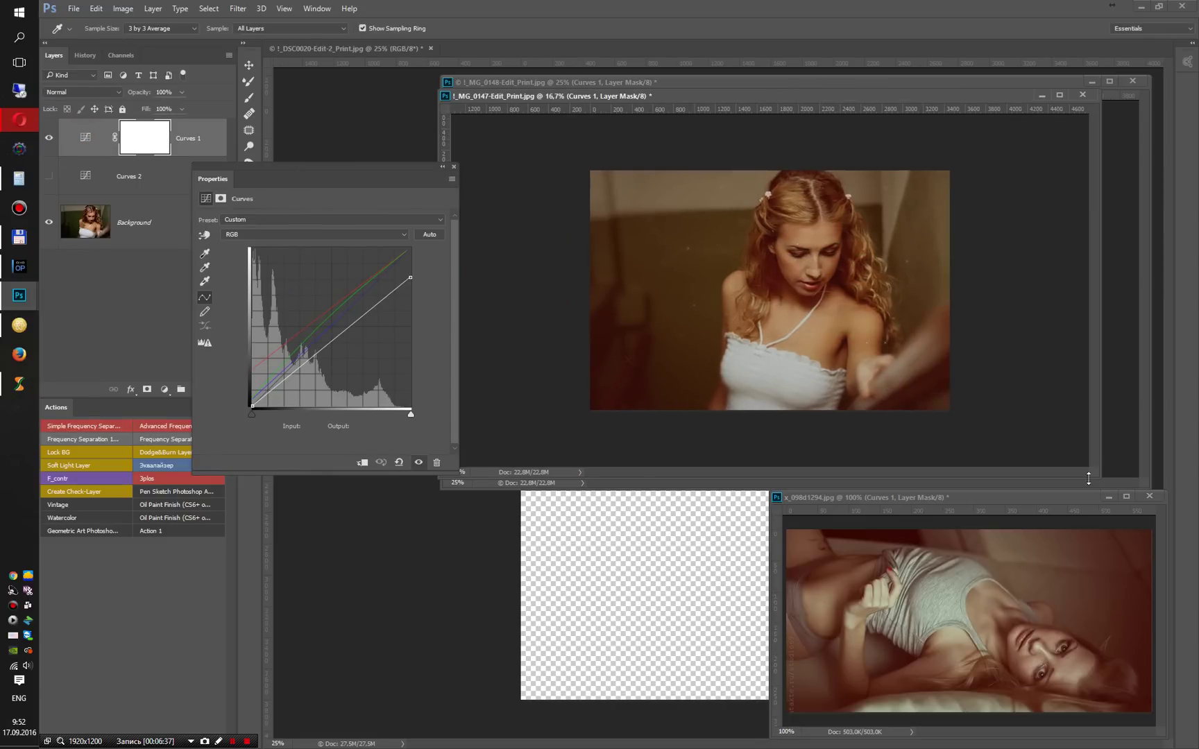
pyautogui.click(181, 93)
pyautogui.moveTo(166, 109); pyautogui.dragTo(173, 108)
pyautogui.click(387, 50)
pyautogui.moveTo(409, 81)
pyautogui.mouseDown()
pyautogui.moveTo(330, 77)
pyautogui.moveTo(363, 109)
pyautogui.mouseUp()
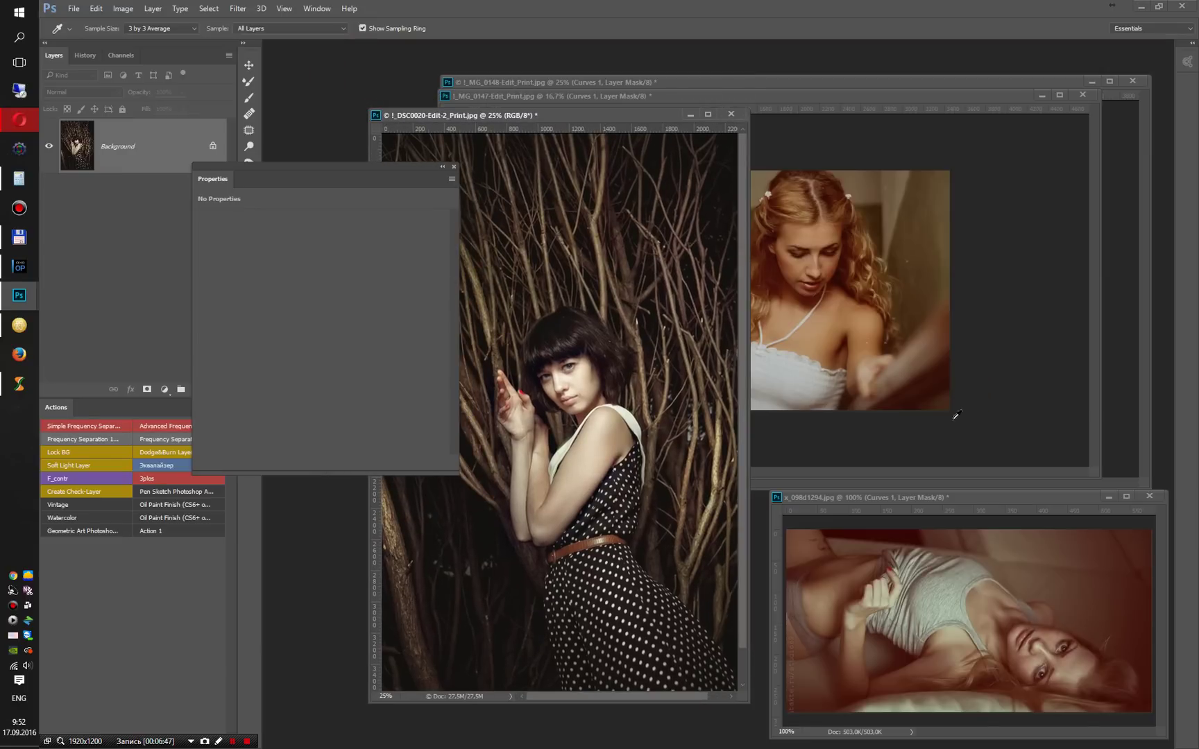
# Step: Copy Curves 1 from the reclining portrait onto !_DSC0020 and enlarge its window
pyautogui.click(962, 497)
pyautogui.moveTo(97, 134); pyautogui.dragTo(560, 249)
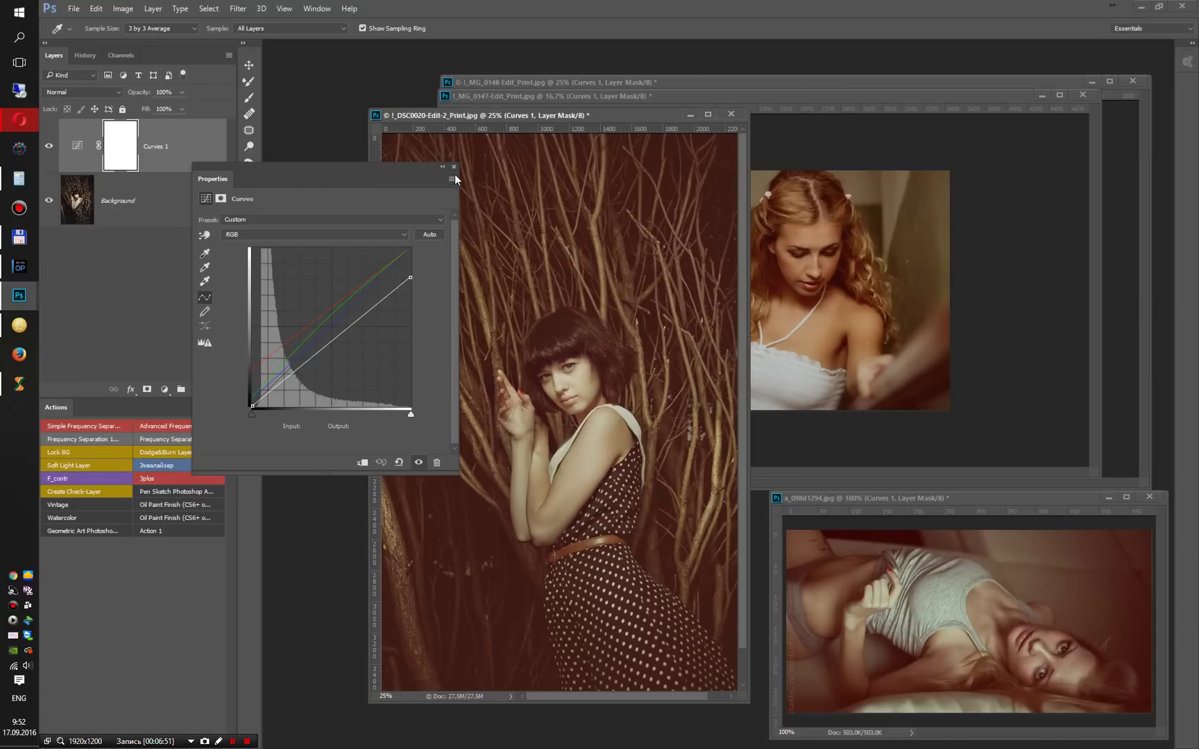
pyautogui.click(442, 168)
pyautogui.moveTo(534, 122); pyautogui.dragTo(459, 72)
pyautogui.moveTo(673, 654); pyautogui.dragTo(740, 699)
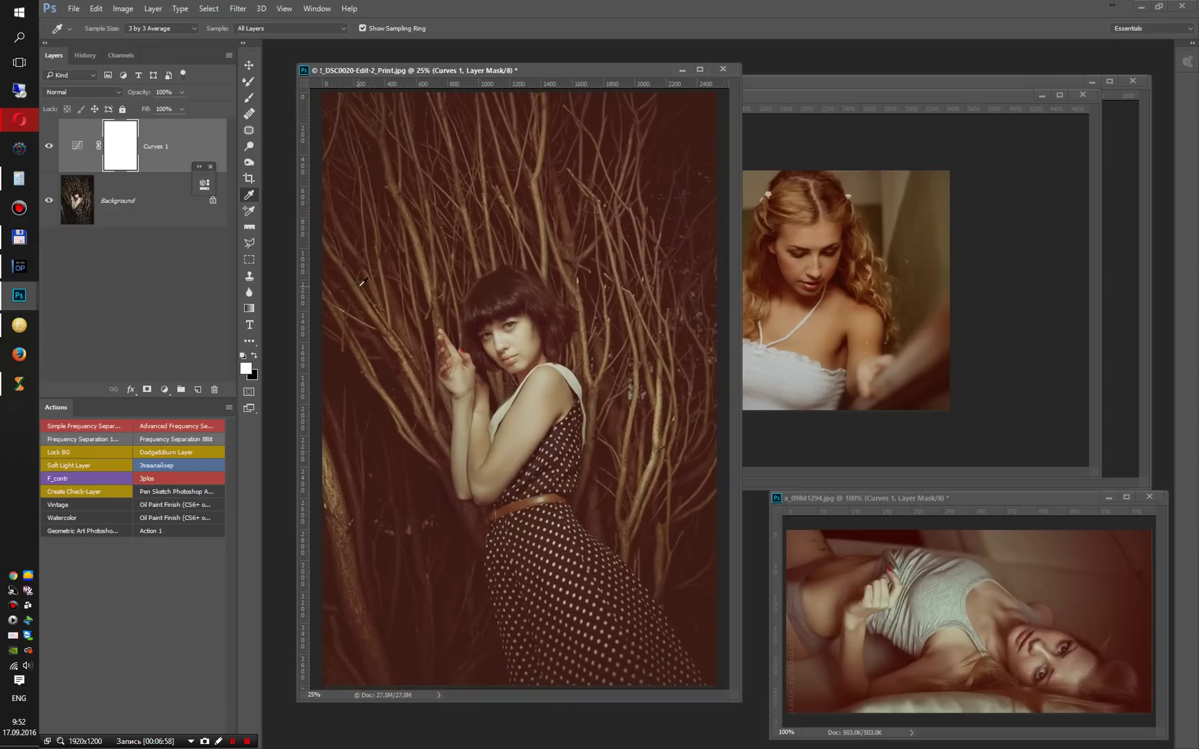
# Step: Set the !_DSC0020 Curves 1 opacity to 80% and raise its black point slightly
pyautogui.click(181, 93)
pyautogui.moveTo(179, 107); pyautogui.dragTo(170, 108)
pyautogui.doubleClick(77, 145)
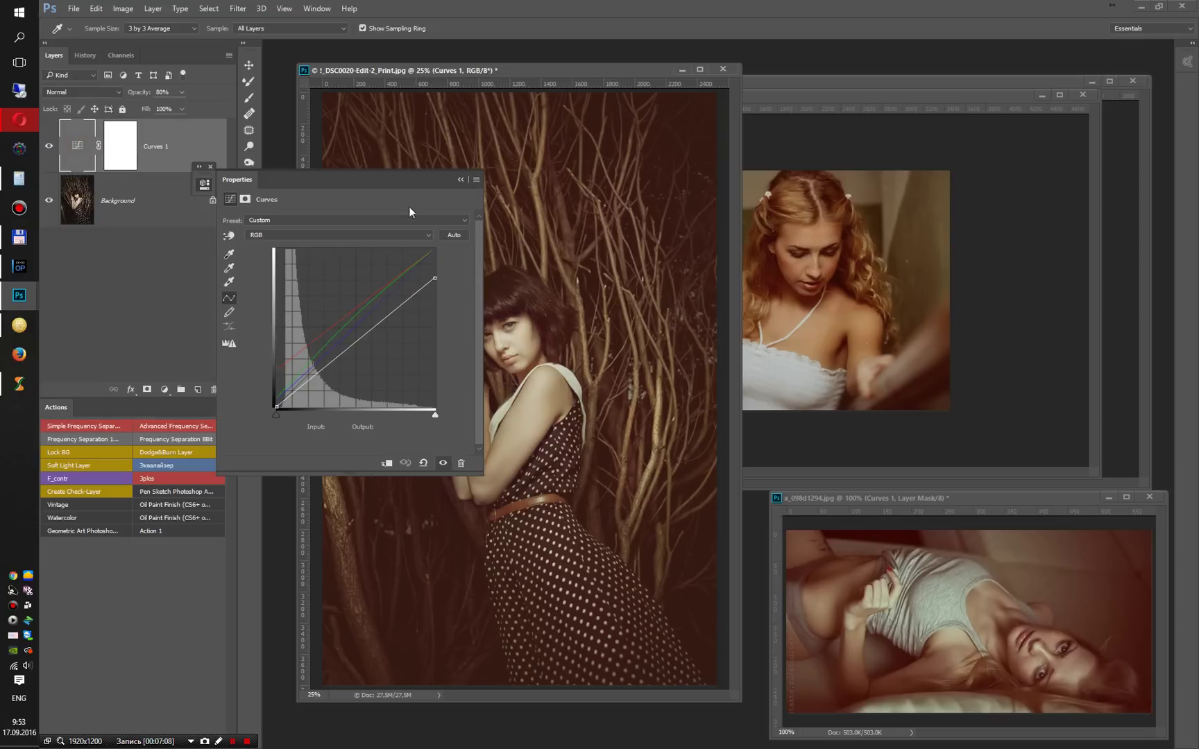
pyautogui.moveTo(326, 186); pyautogui.dragTo(199, 231)
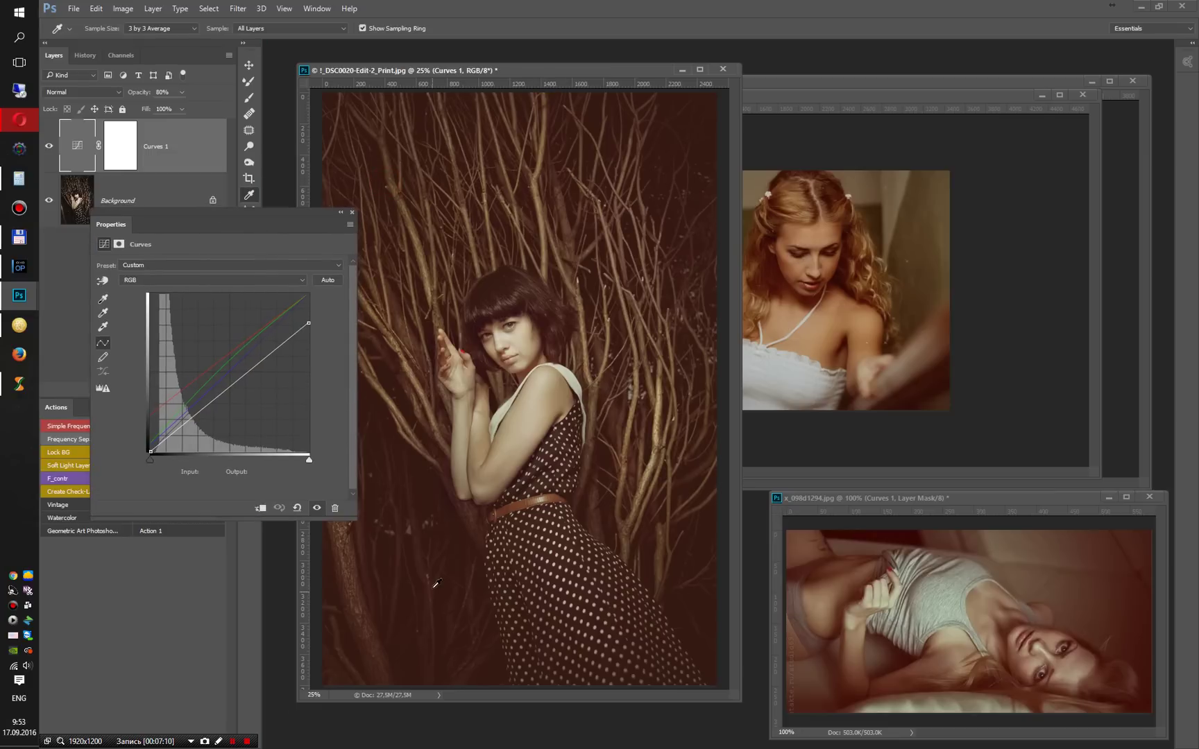
pyautogui.moveTo(150, 451); pyautogui.dragTo(141, 444)
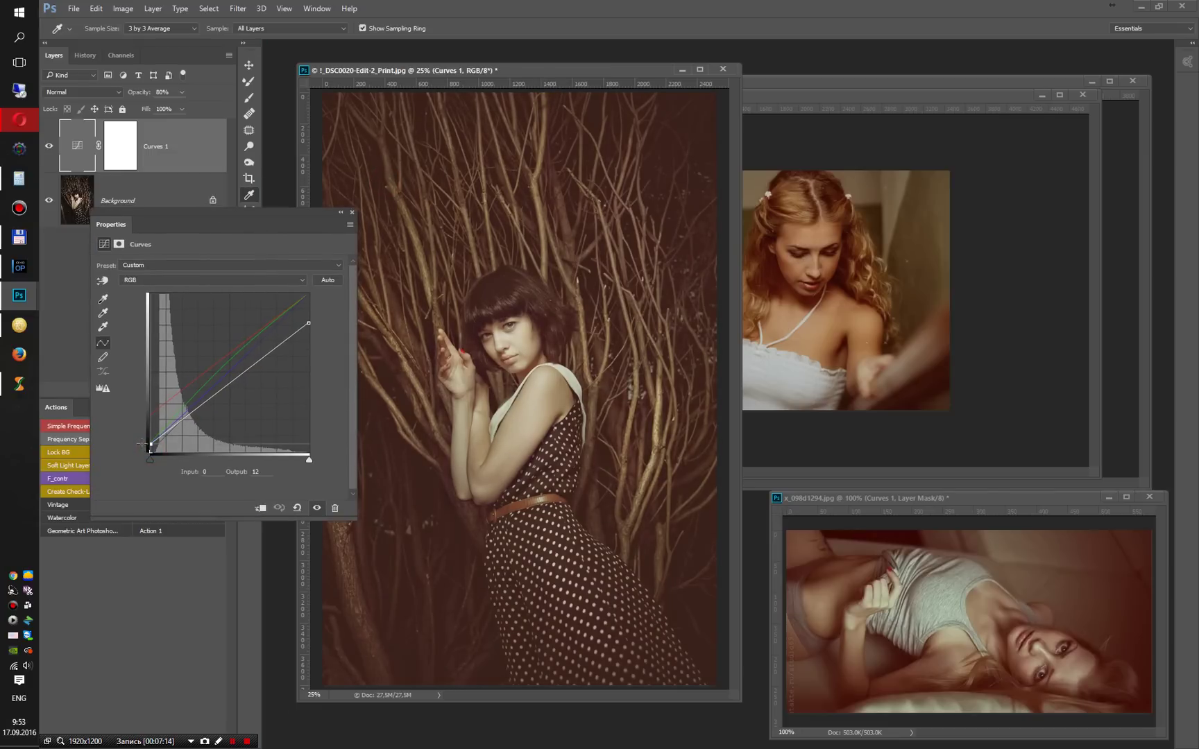
pyautogui.click(340, 212)
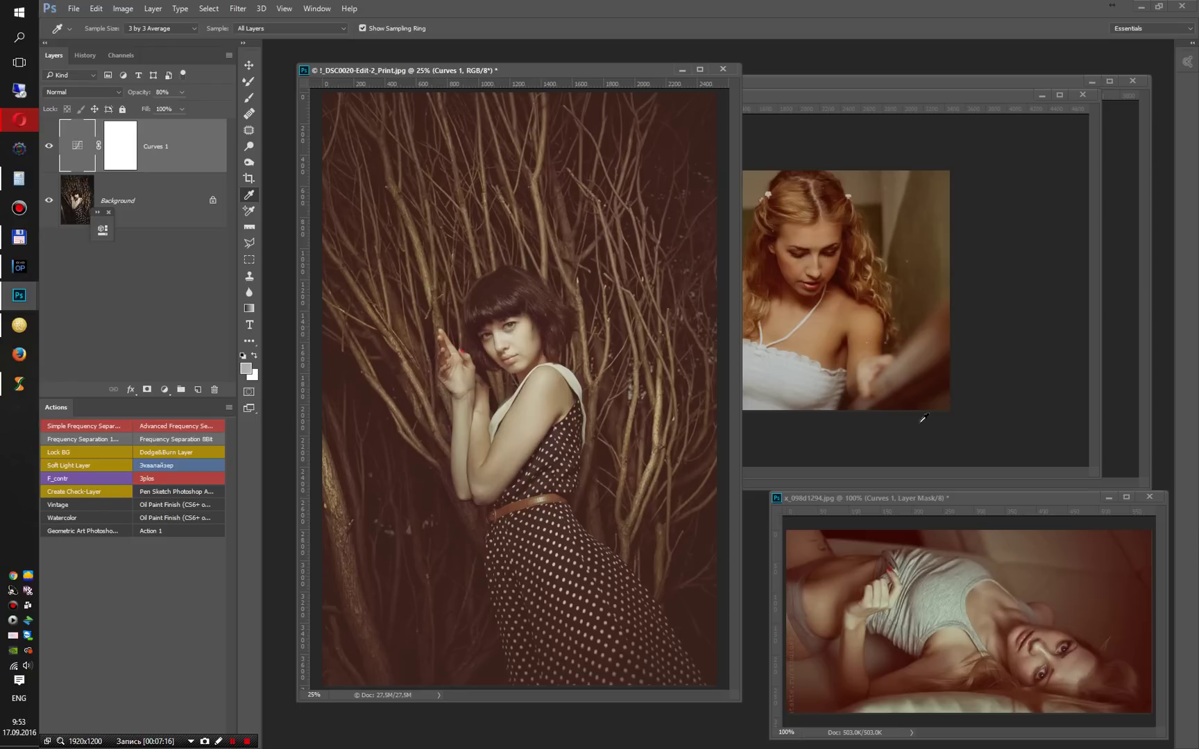
pyautogui.moveTo(936, 499); pyautogui.dragTo(918, 428)
pyautogui.moveTo(903, 355); pyautogui.dragTo(909, 331)
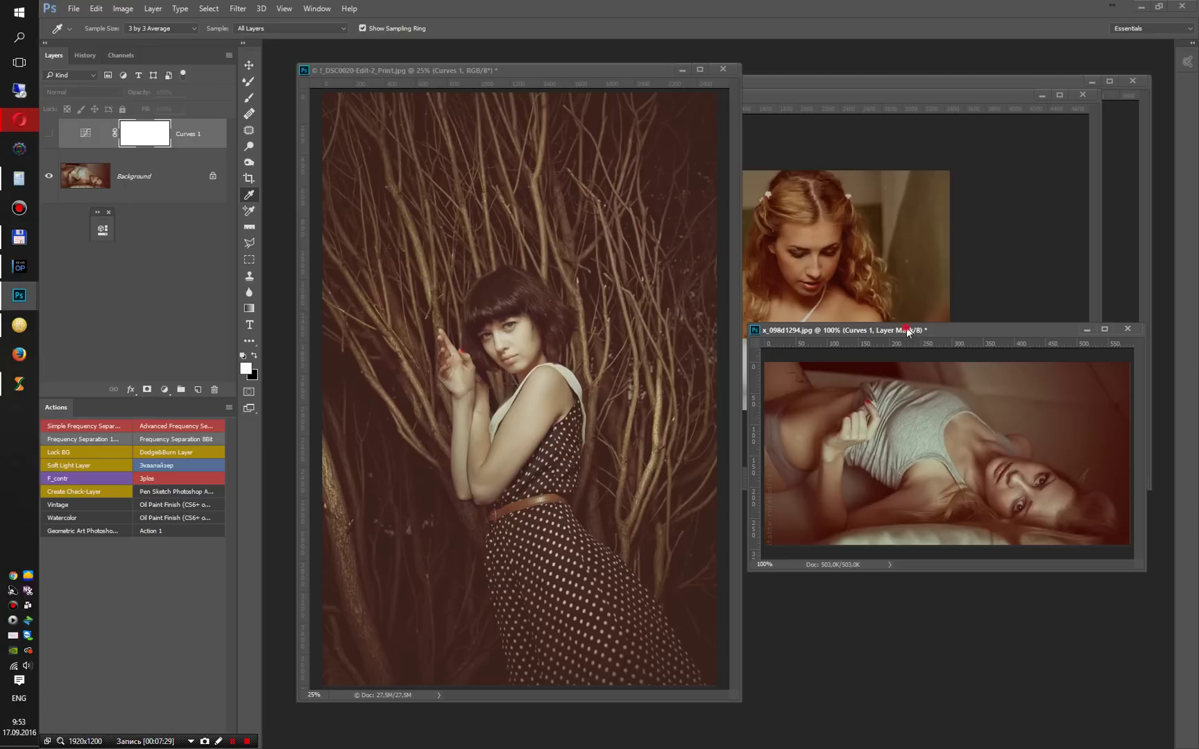
# Step: Compare x_098d1294 with Curves 1 shown and hidden, keeping its curve settings open and smaller
pyautogui.click(48, 133)
pyautogui.doubleClick(90, 144)
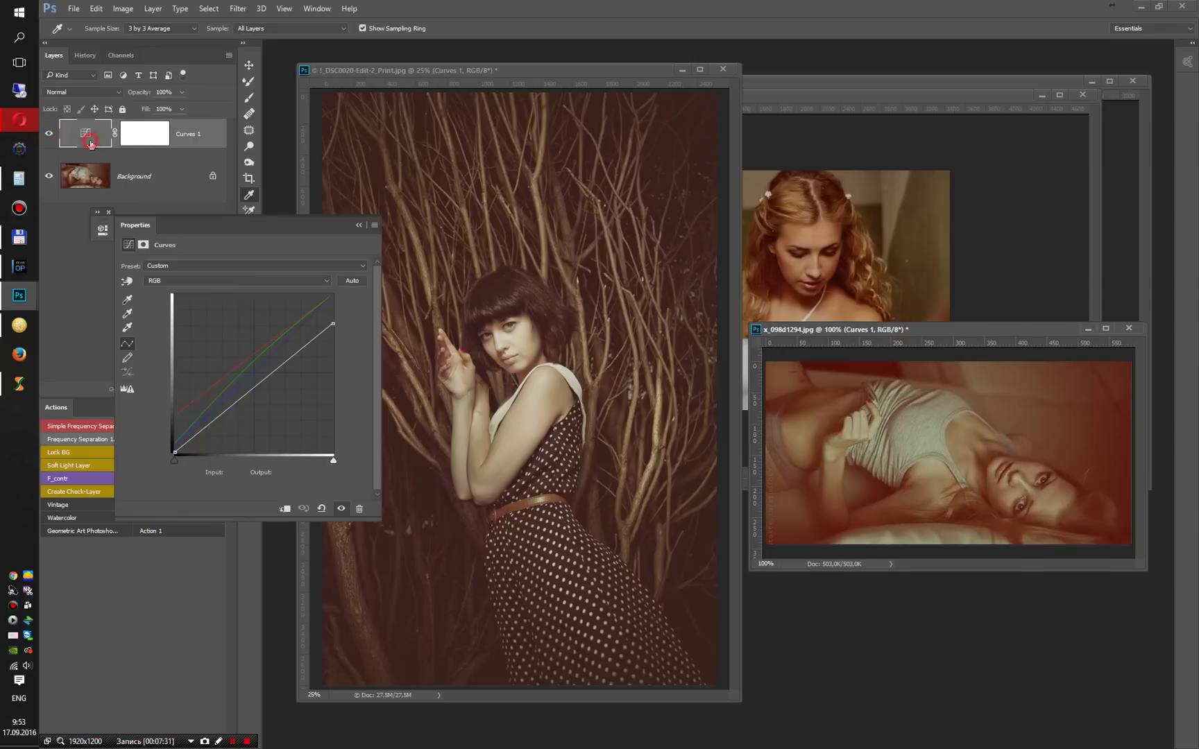
pyautogui.moveTo(250, 232); pyautogui.dragTo(365, 215)
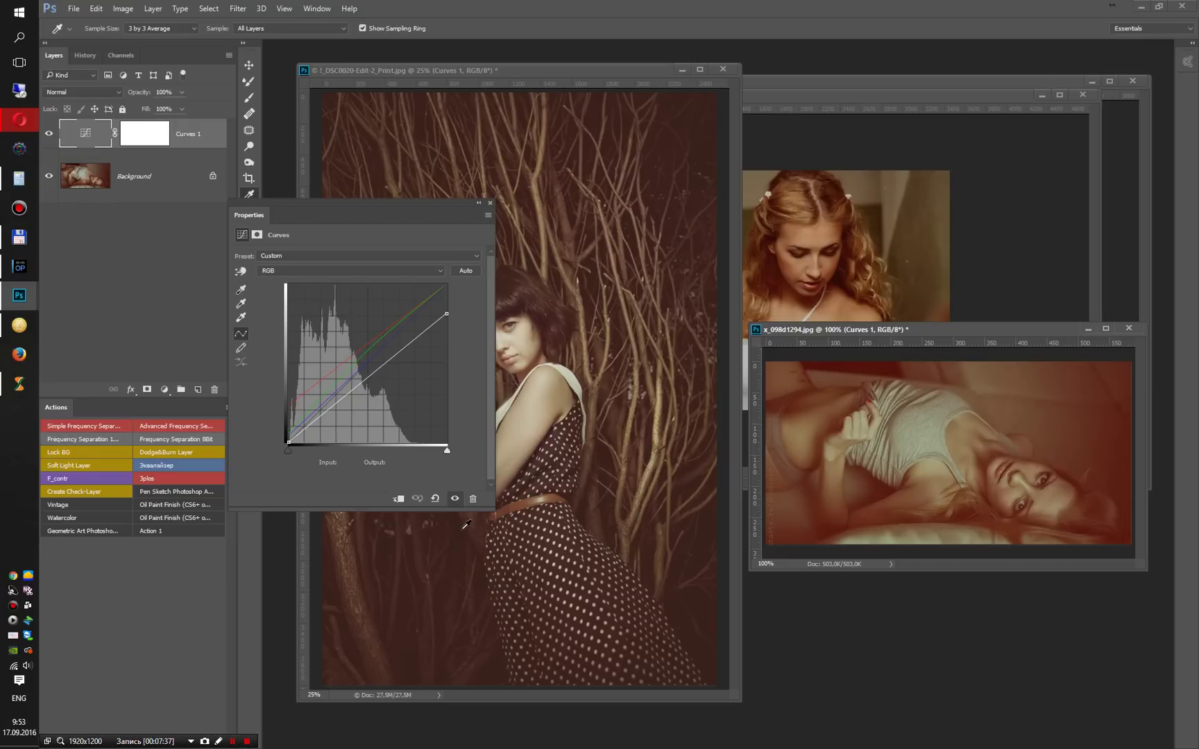
pyautogui.click(49, 134)
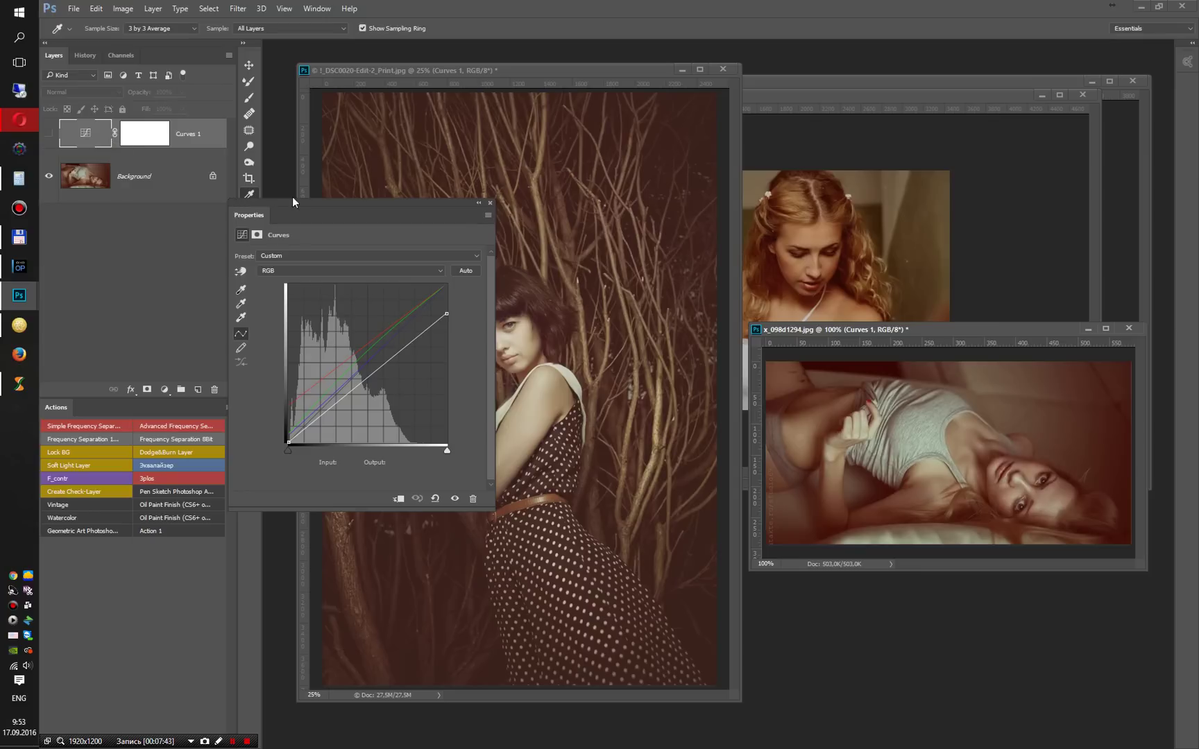
pyautogui.moveTo(302, 203); pyautogui.dragTo(243, 125)
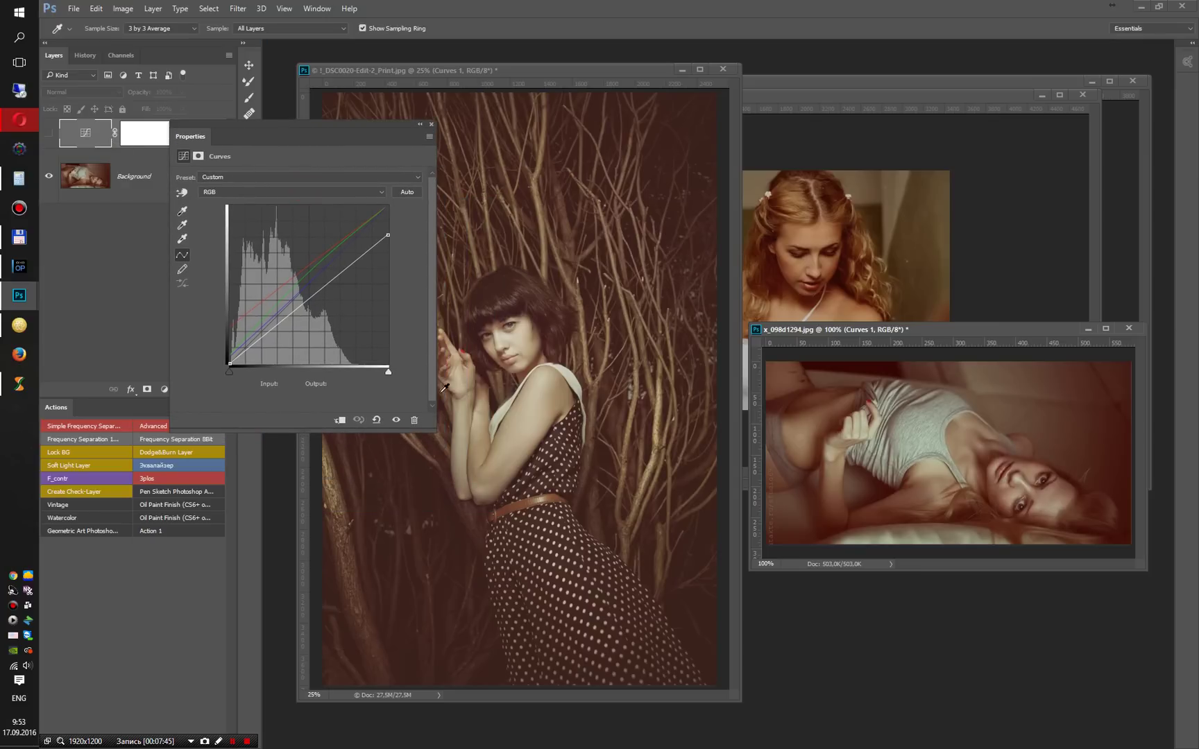
pyautogui.moveTo(439, 430); pyautogui.dragTo(394, 420)
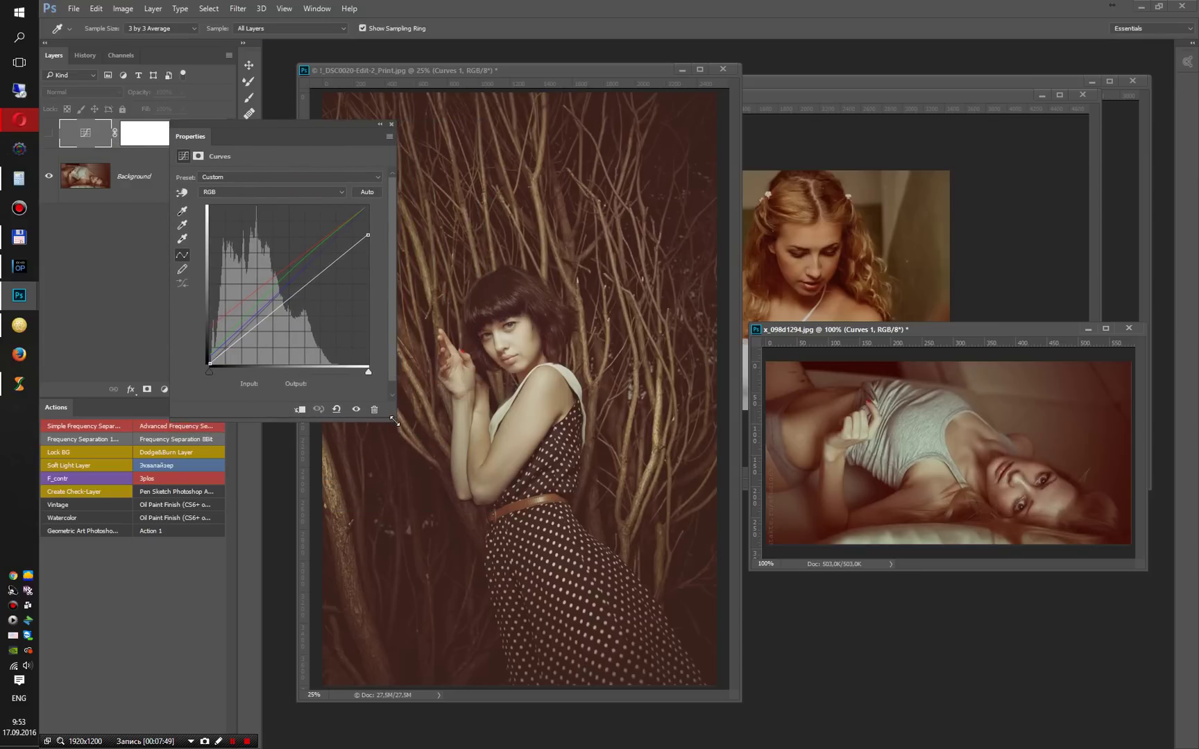